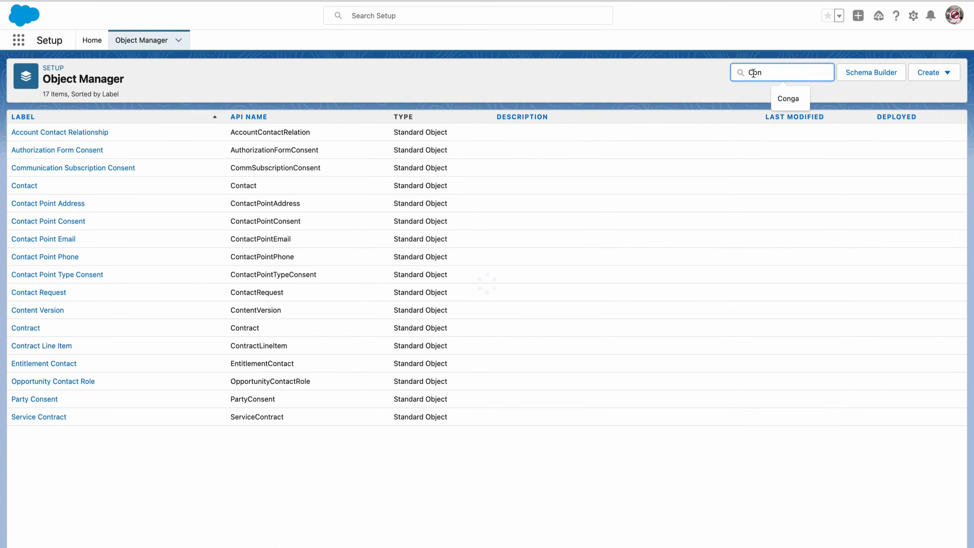
# - Create a field set on the Contact object labelled GM ACR FieldSet, named GM_ACR_FieldSet, with GridMate as where it is used
pyautogui.click(17, 186)
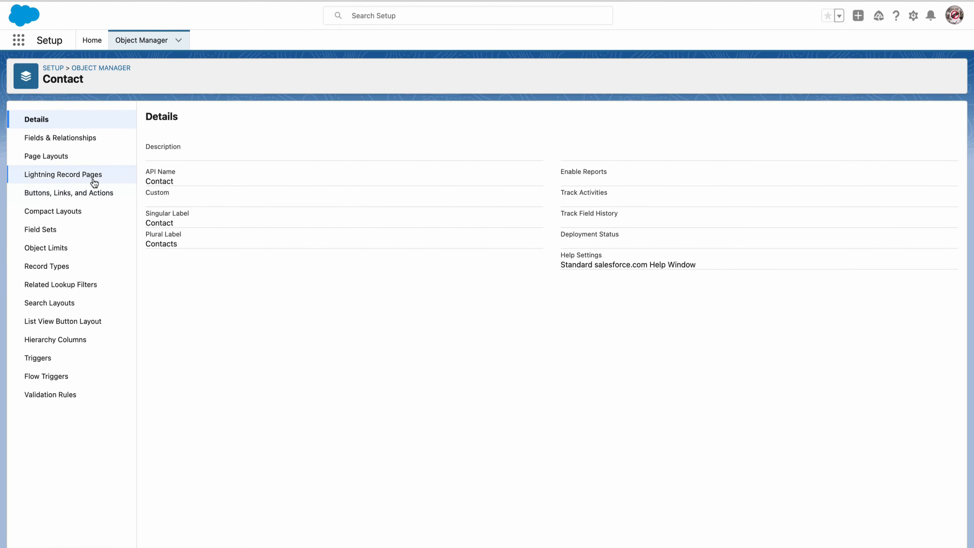
pyautogui.click(51, 232)
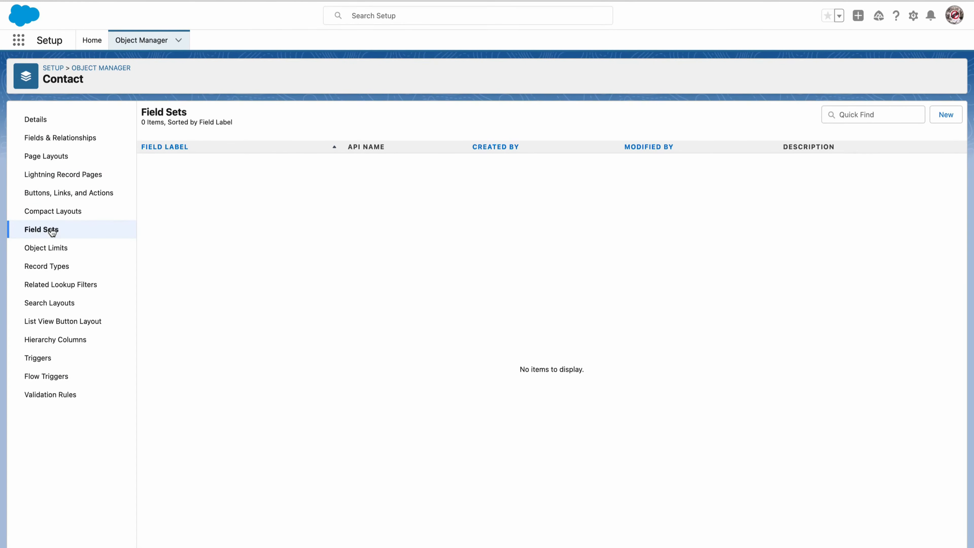
pyautogui.click(945, 115)
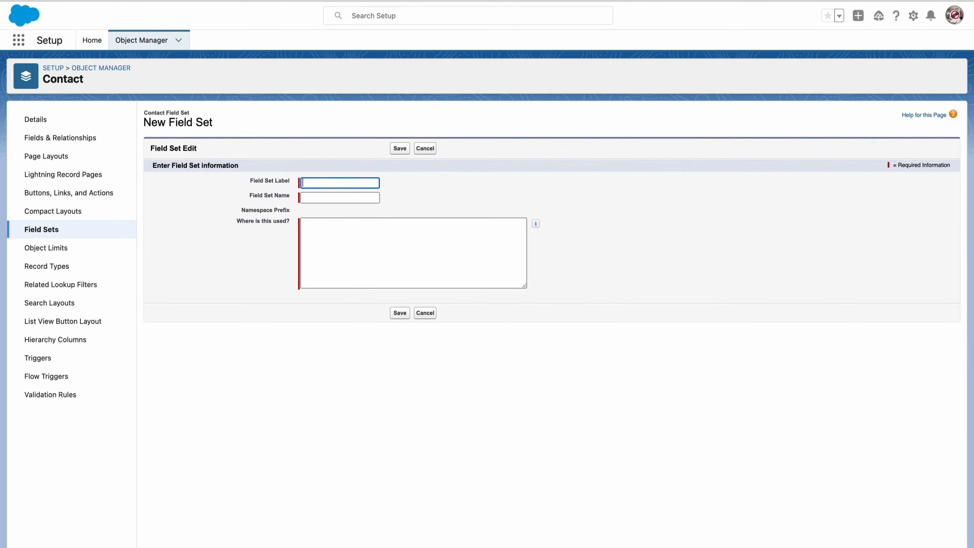
pyautogui.write('GM ACR F')
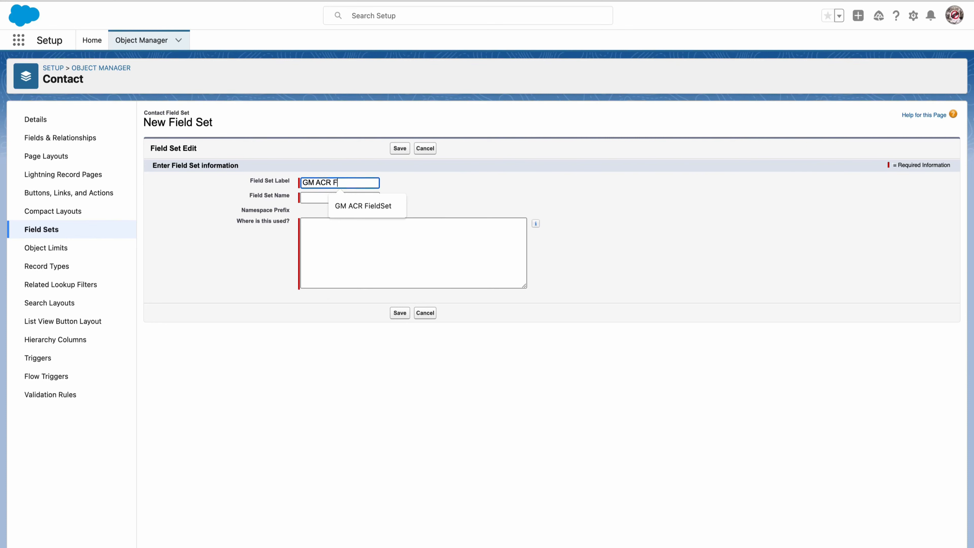
pyautogui.write('ieldSet')
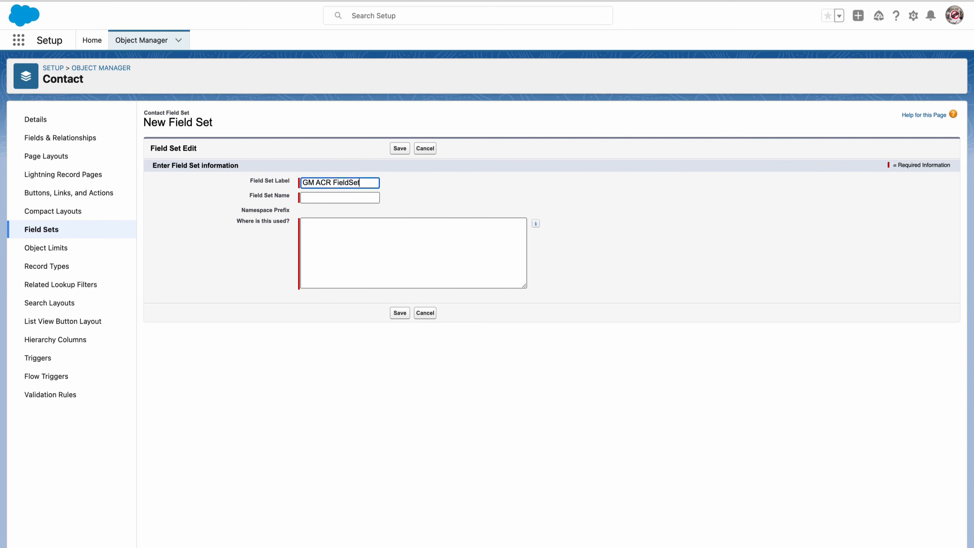
pyautogui.press('Tab')
pyautogui.press('Tab')
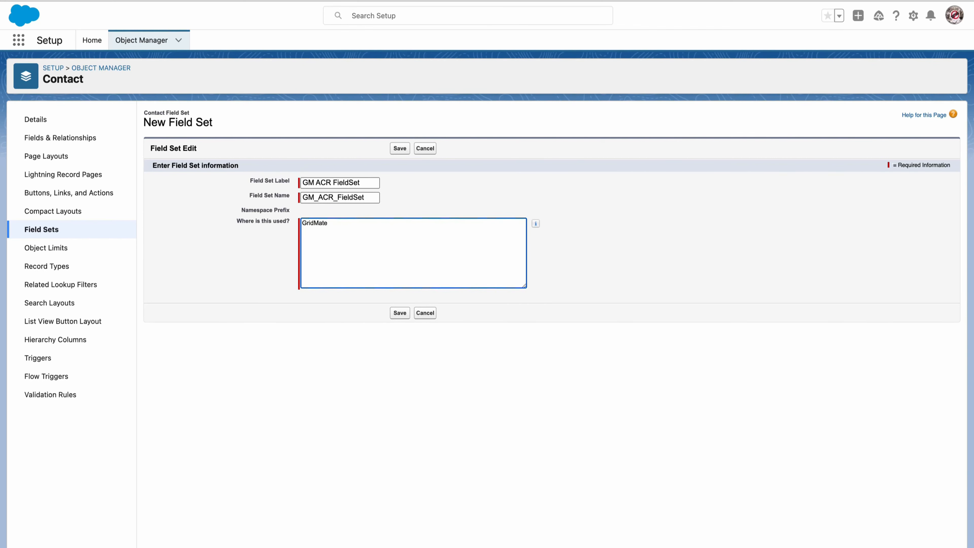
pyautogui.click(399, 317)
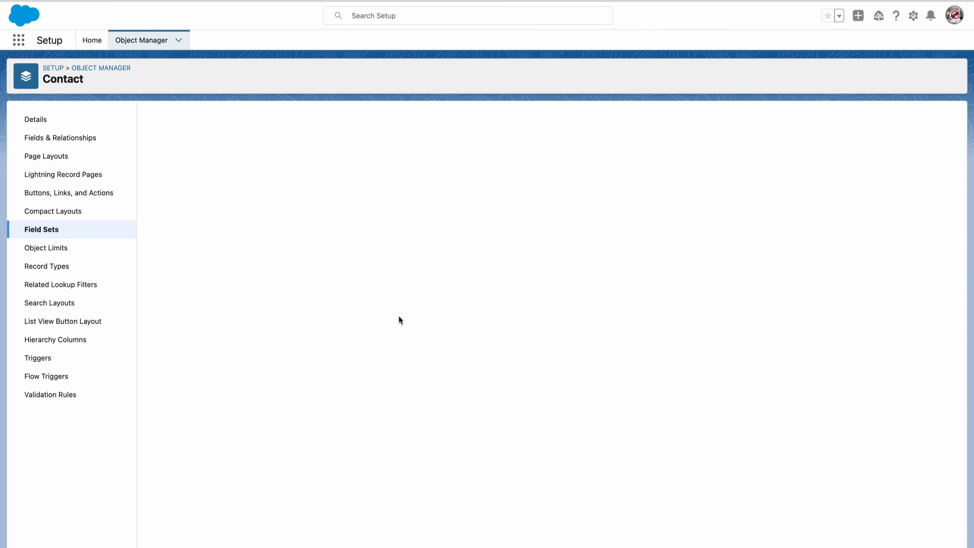
# - Add the First Name and Last Name fields to the field set
pyautogui.click(311, 141)
pyautogui.write('Fir')
pyautogui.moveTo(254, 155); pyautogui.dragTo(271, 300)
pyautogui.doubleClick(292, 141)
pyautogui.write('Last')
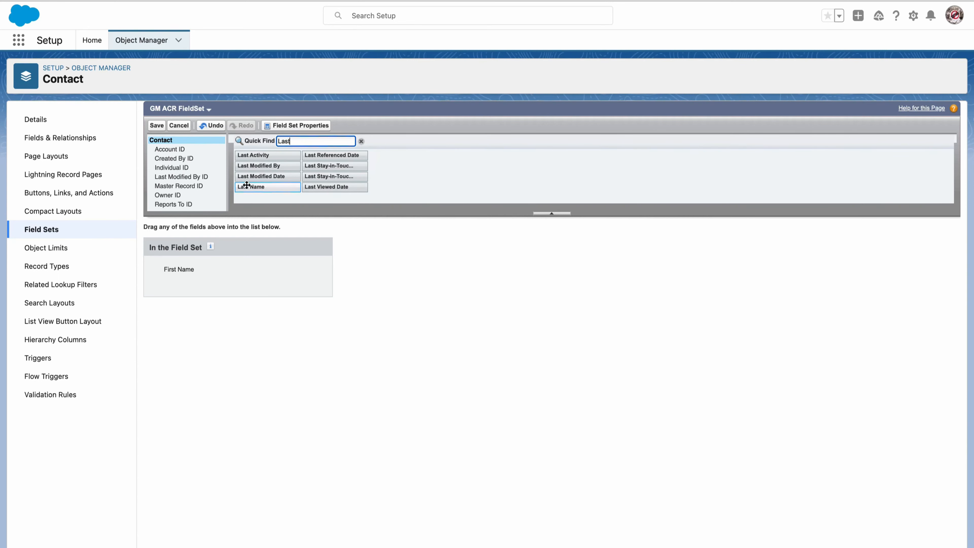
pyautogui.moveTo(247, 185); pyautogui.dragTo(230, 284)
# - Add the contact's Title and Email fields to the field set
pyautogui.click(296, 141)
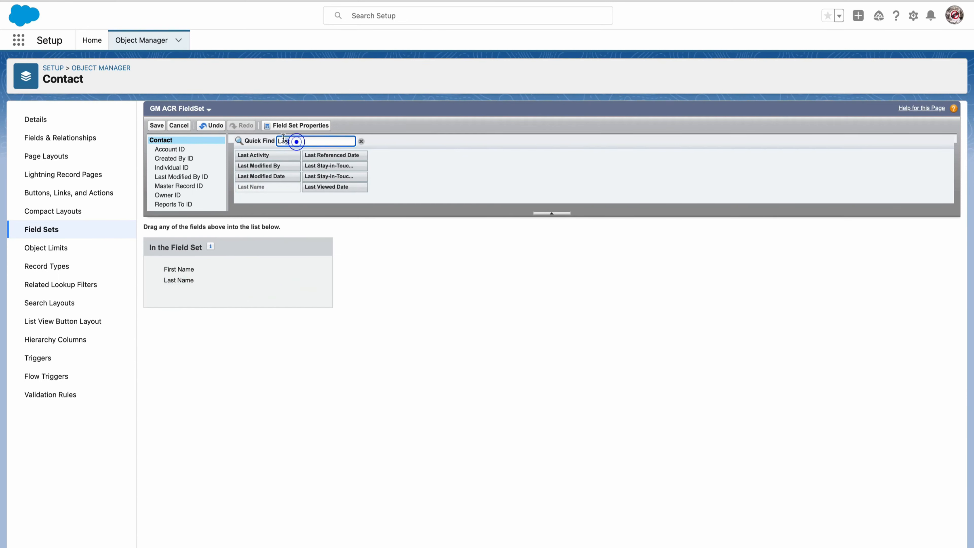
pyautogui.write('Title')
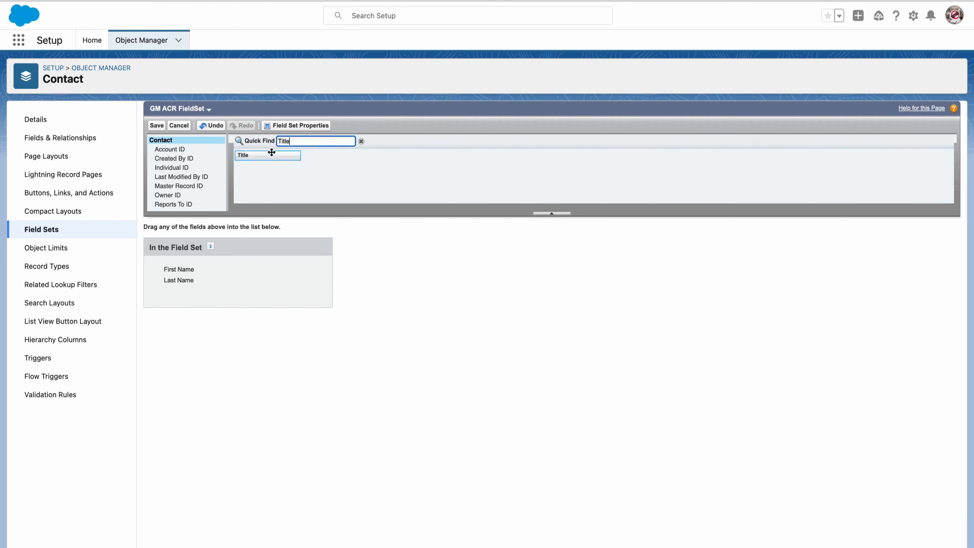
pyautogui.moveTo(272, 152); pyautogui.dragTo(226, 298)
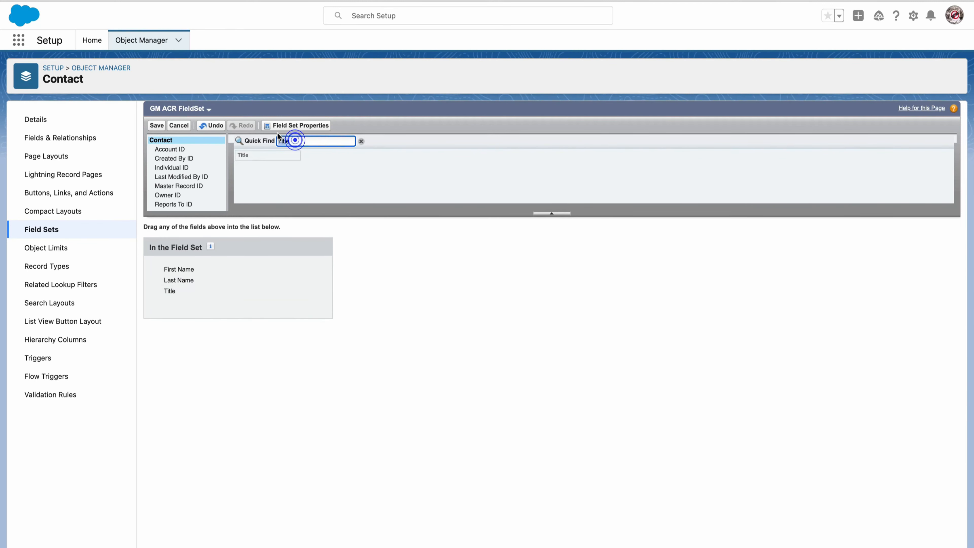
pyautogui.write('Email')
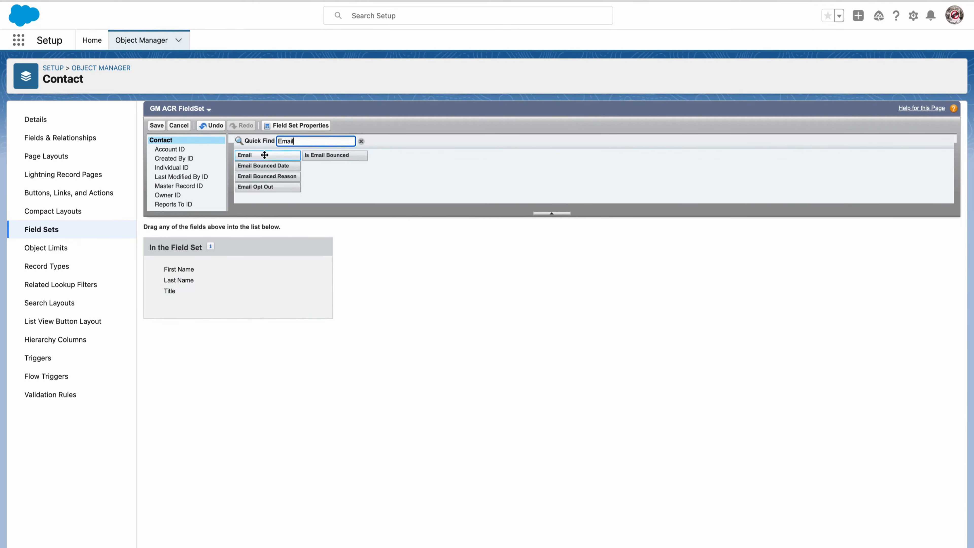
pyautogui.moveTo(264, 154); pyautogui.dragTo(220, 265)
# - Add the Mobile and Reports To fields to the field set
pyautogui.click(313, 141)
pyautogui.write('Mobi')
pyautogui.moveTo(265, 155); pyautogui.dragTo(230, 312)
pyautogui.click(312, 141)
pyautogui.write('rep')
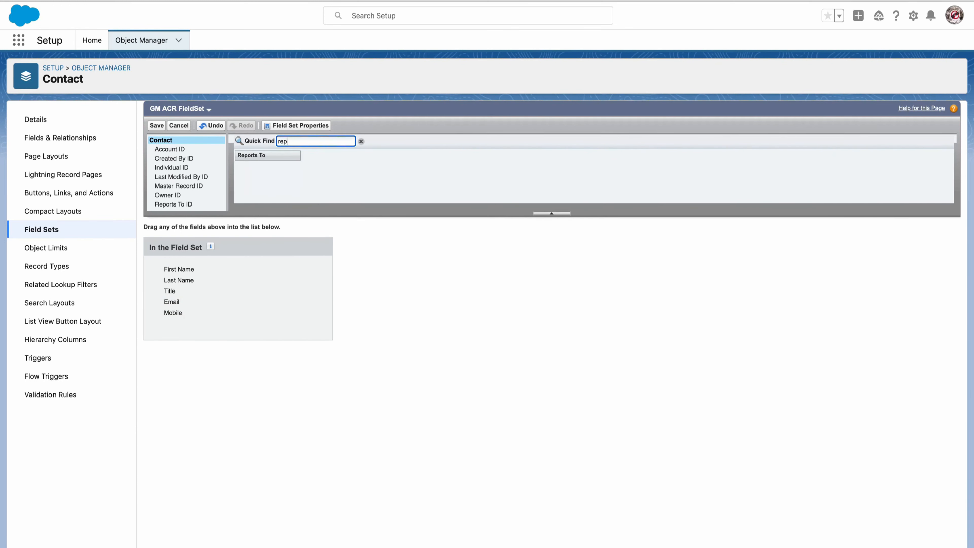
pyautogui.moveTo(271, 154); pyautogui.dragTo(217, 326)
# - Add the Email field of the related Reports To ID contact to the field set and save it
pyautogui.click(180, 204)
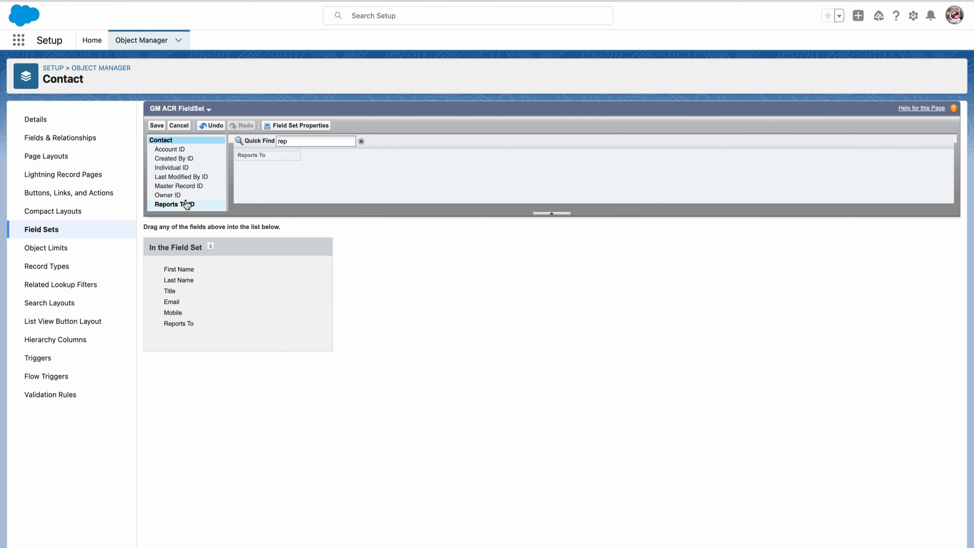
pyautogui.click(287, 144)
pyautogui.write('Em')
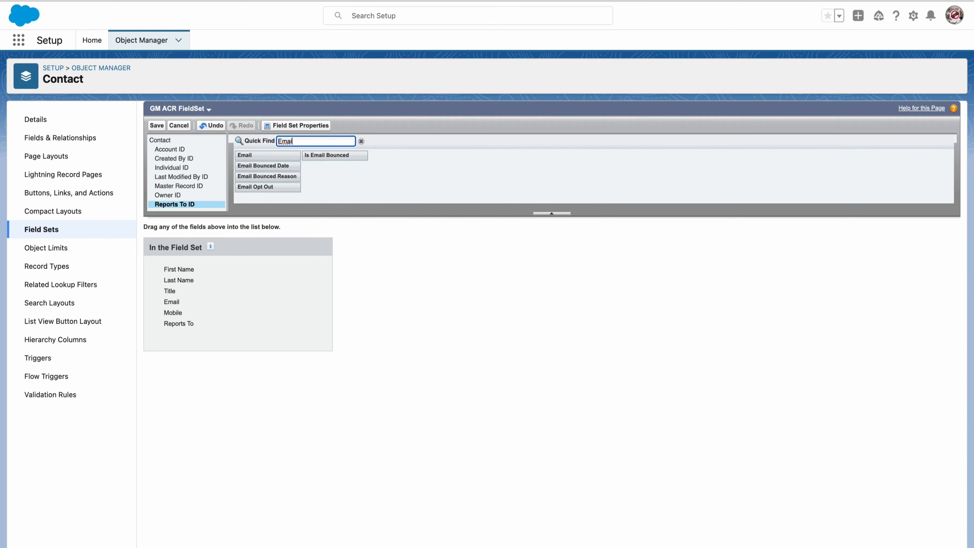
pyautogui.write('ai')
pyautogui.moveTo(266, 153); pyautogui.dragTo(238, 333)
pyautogui.click(441, 306)
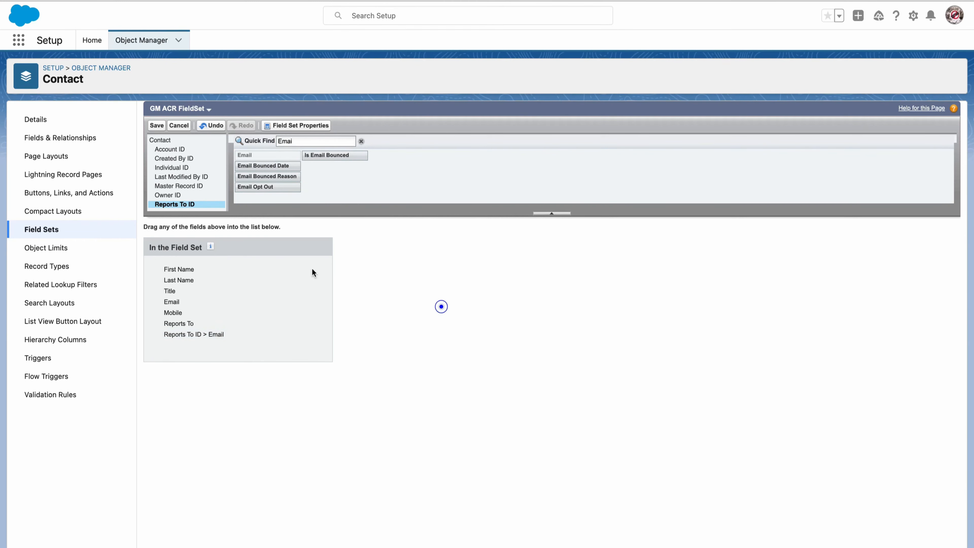
pyautogui.click(164, 126)
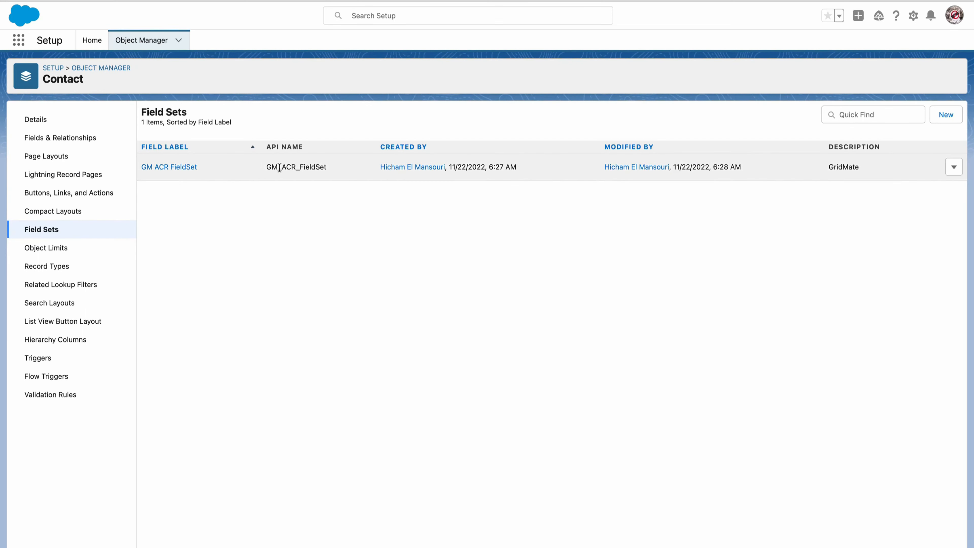
# - Copy the API name of the GM ACR FieldSet field set
pyautogui.moveTo(267, 165); pyautogui.dragTo(321, 164)
pyautogui.rightClick(319, 166)
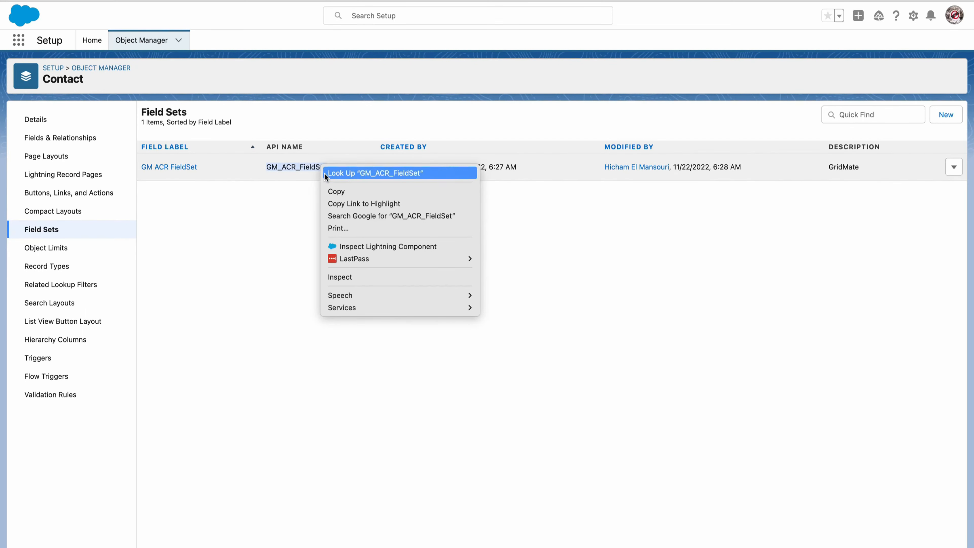
pyautogui.click(331, 188)
pyautogui.click(298, 203)
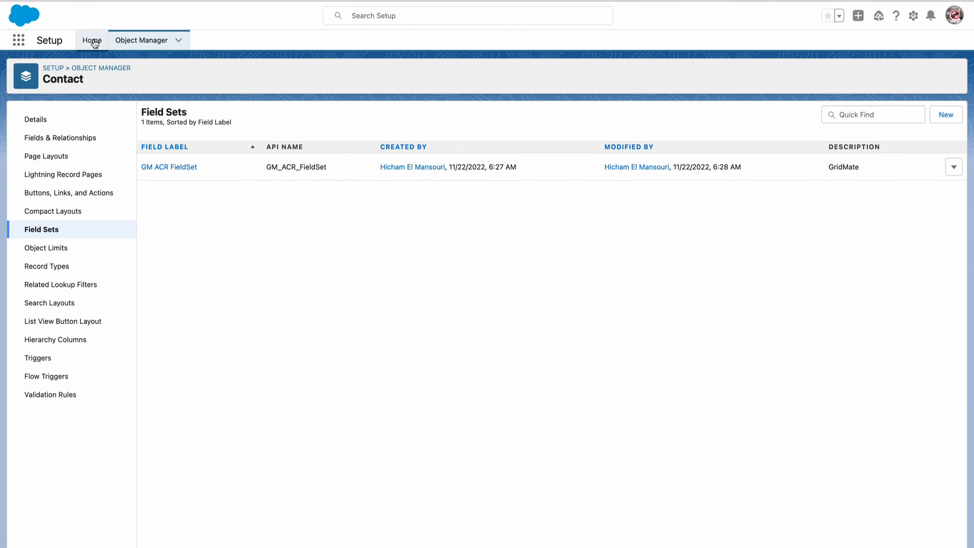
# - Switch to the Sales app and open the displayed account's record page for editing in Lightning App Builder
pyautogui.click(25, 45)
pyautogui.write('sa')
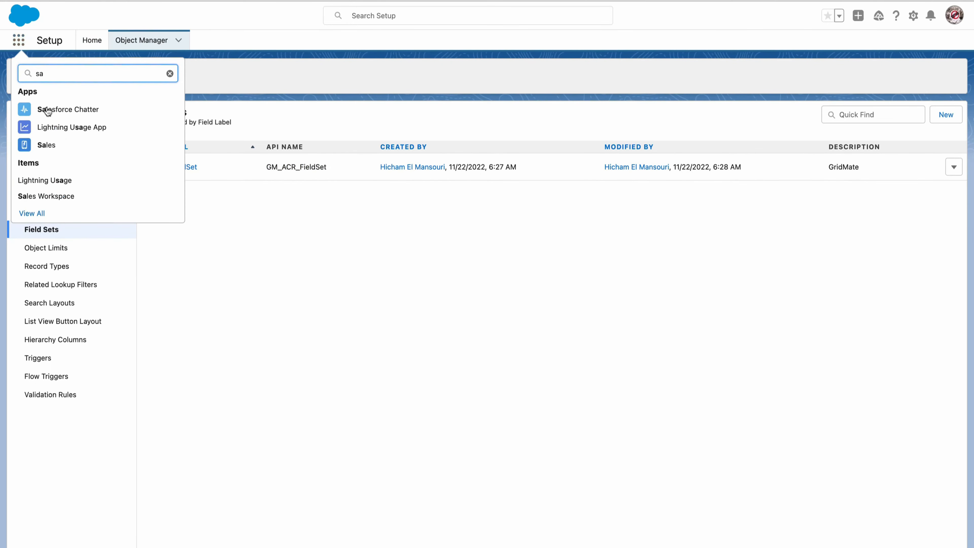
pyautogui.click(43, 143)
pyautogui.click(108, 133)
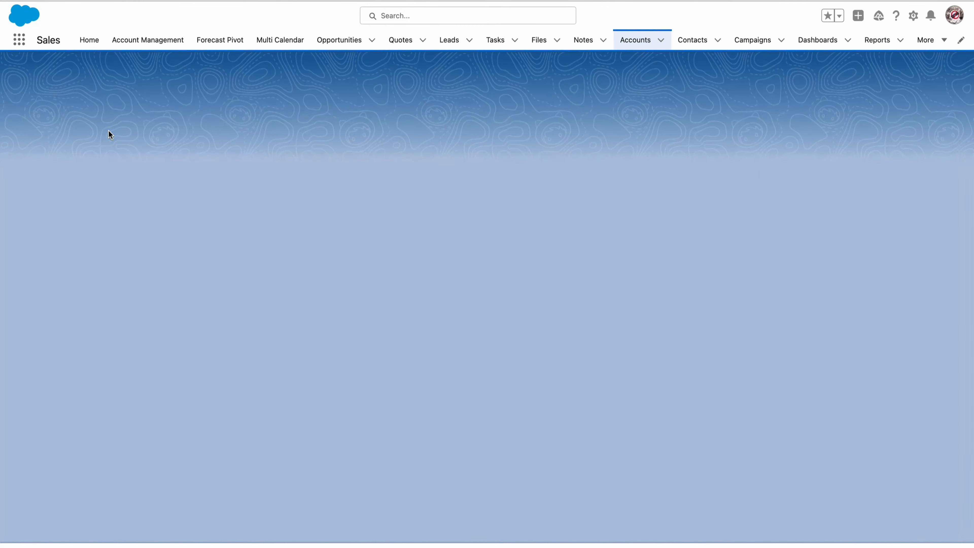
pyautogui.click(905, 15)
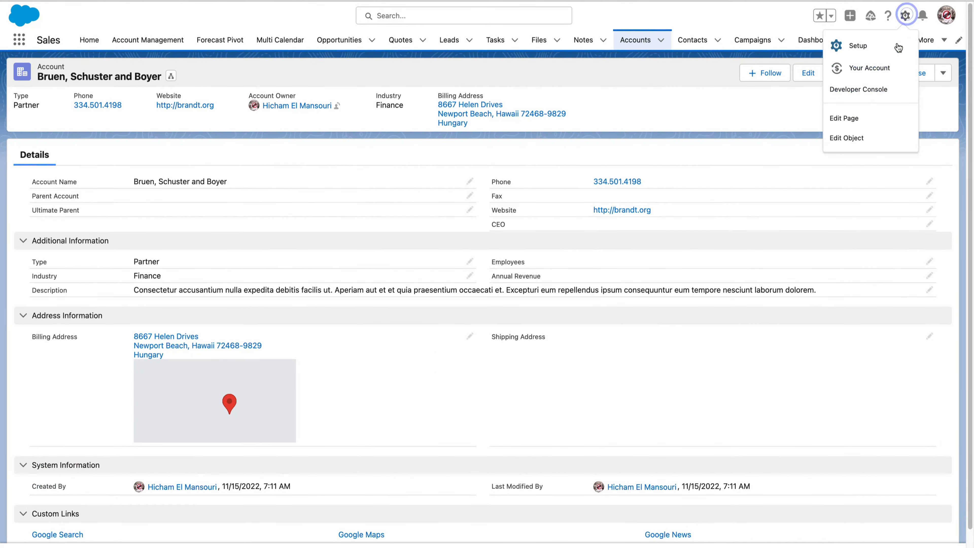
pyautogui.click(847, 118)
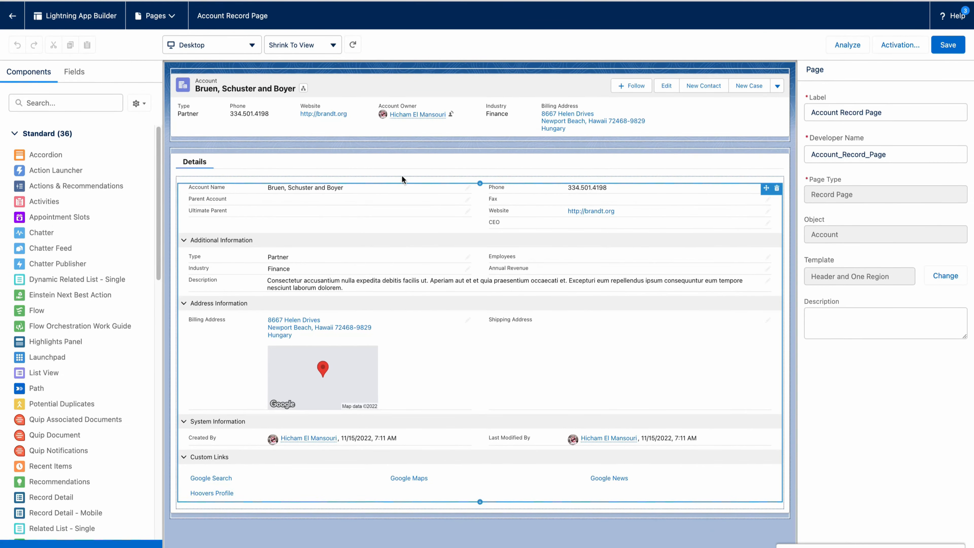
# - Add a tab to the account page's tab set and give the empty tab the custom label Contacts
pyautogui.click(393, 161)
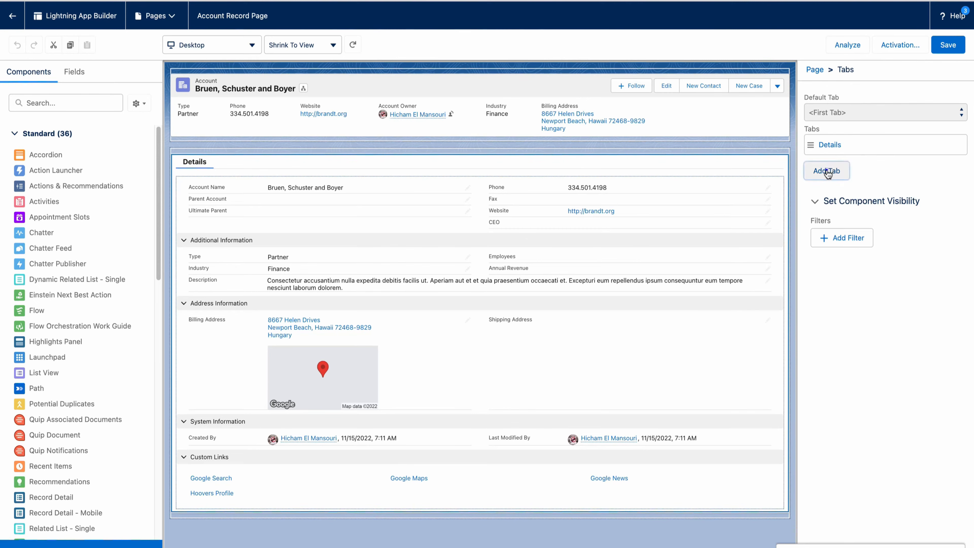
pyautogui.click(827, 167)
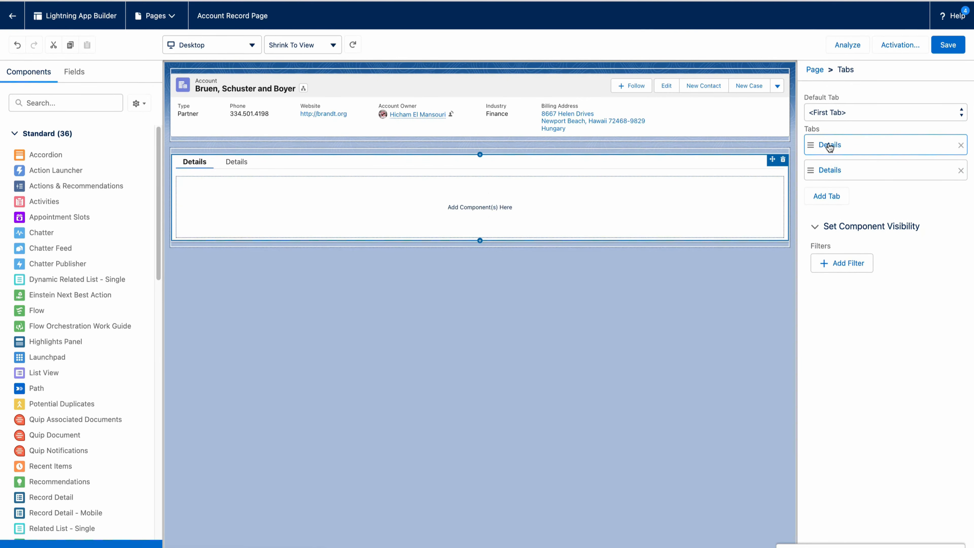
pyautogui.click(829, 146)
pyautogui.click(687, 159)
pyautogui.scroll(5, 684, 159)
pyautogui.click(554, 61)
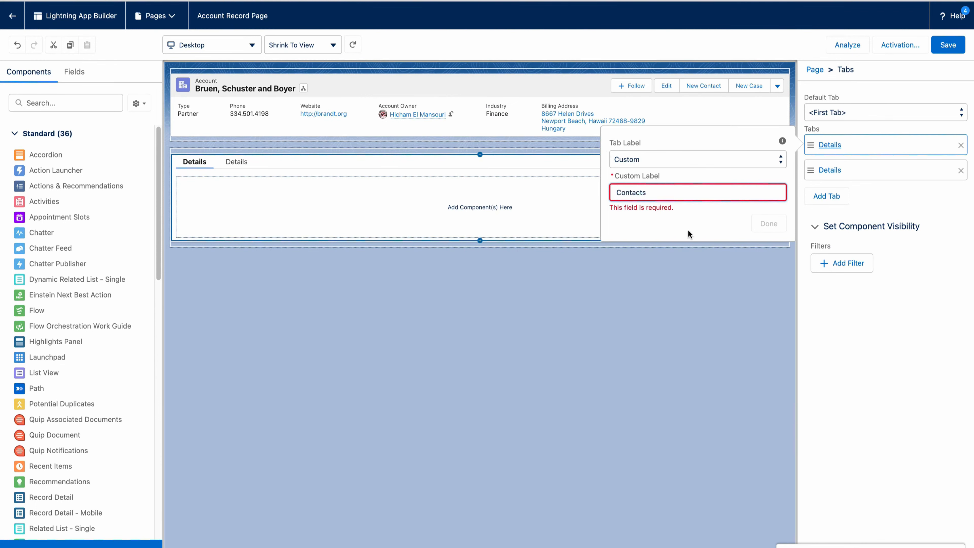
pyautogui.click(765, 222)
# - Find the GM - FieldSet Grid component and place it in the empty Contacts tab
pyautogui.click(72, 103)
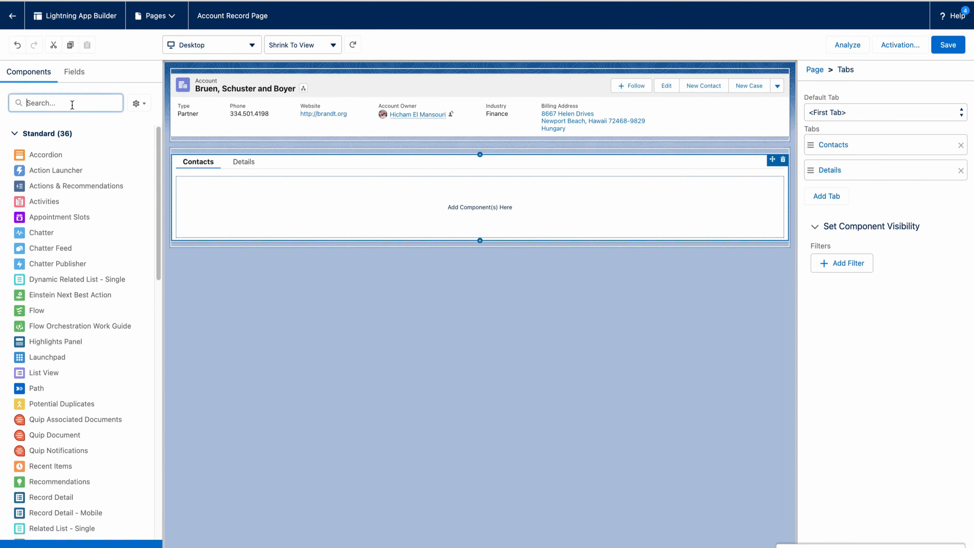
pyautogui.write('GM')
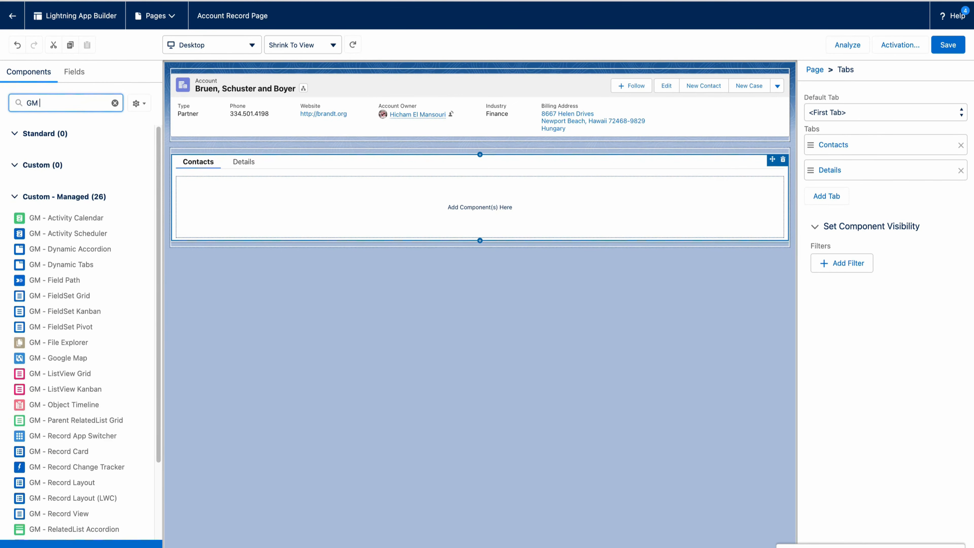
pyautogui.write(' - Field')
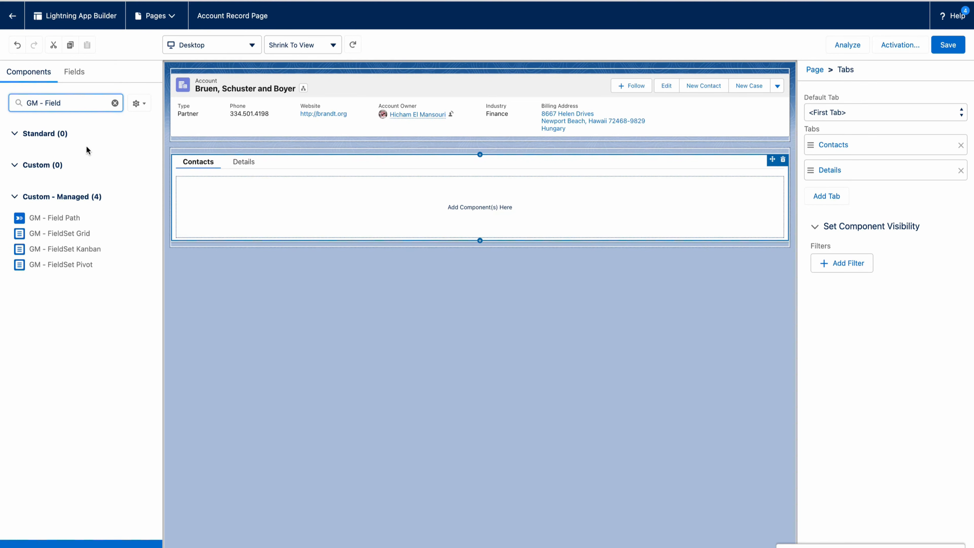
pyautogui.moveTo(136, 232); pyautogui.dragTo(229, 196)
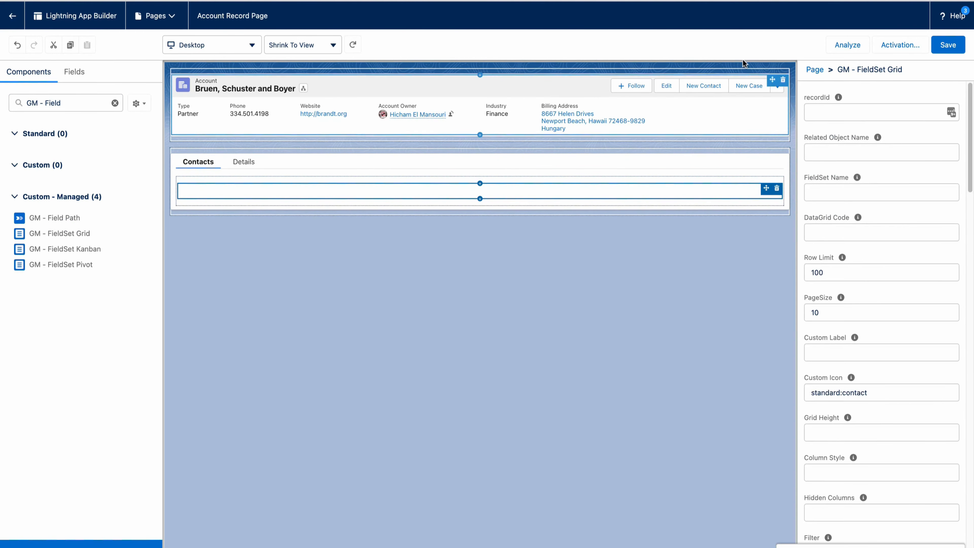
# - Set the grid's Related Object Name to Contact and its FieldSet Name to GM_ACR_FieldSet
pyautogui.click(827, 151)
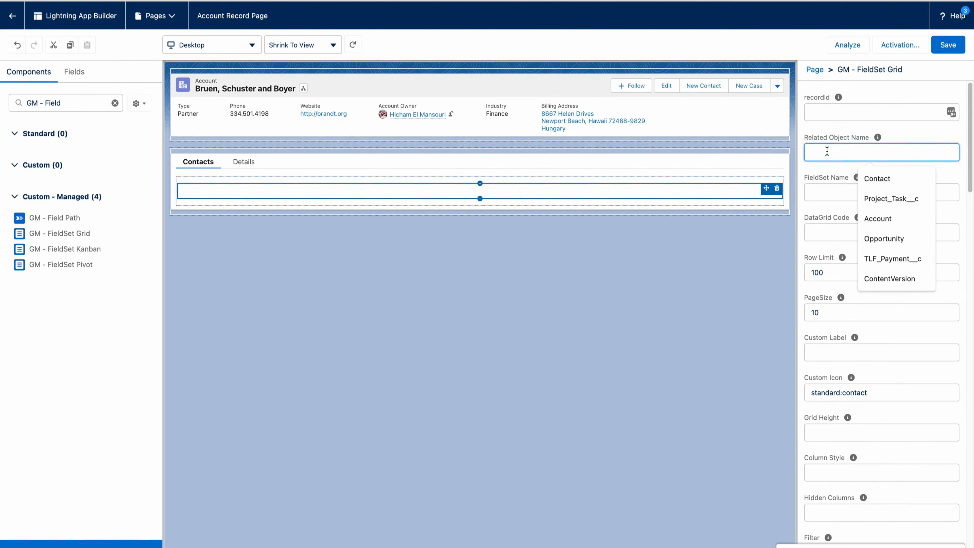
pyautogui.write('Contact')
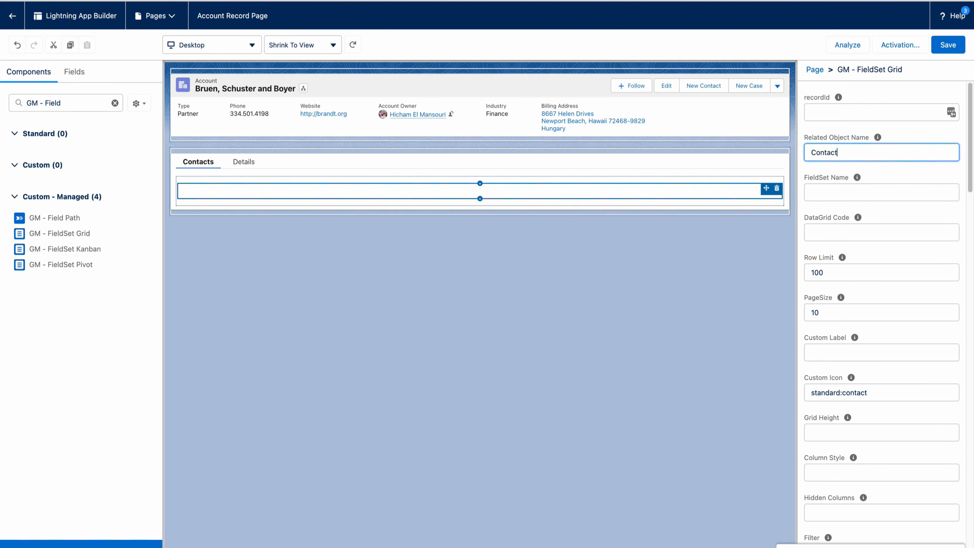
pyautogui.press('Tab')
pyautogui.press('Tab')
pyautogui.hotkey('ctrl', 'v')
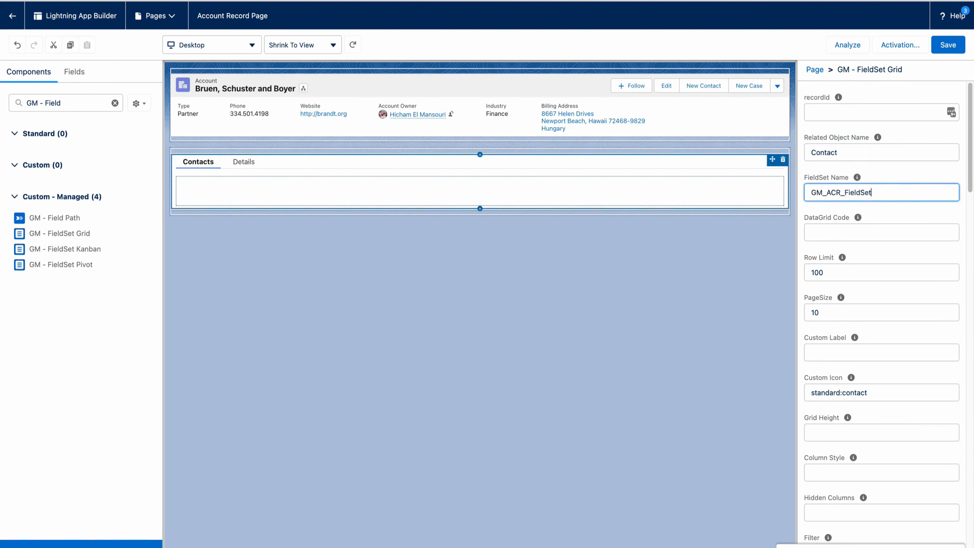
pyautogui.press('Tab')
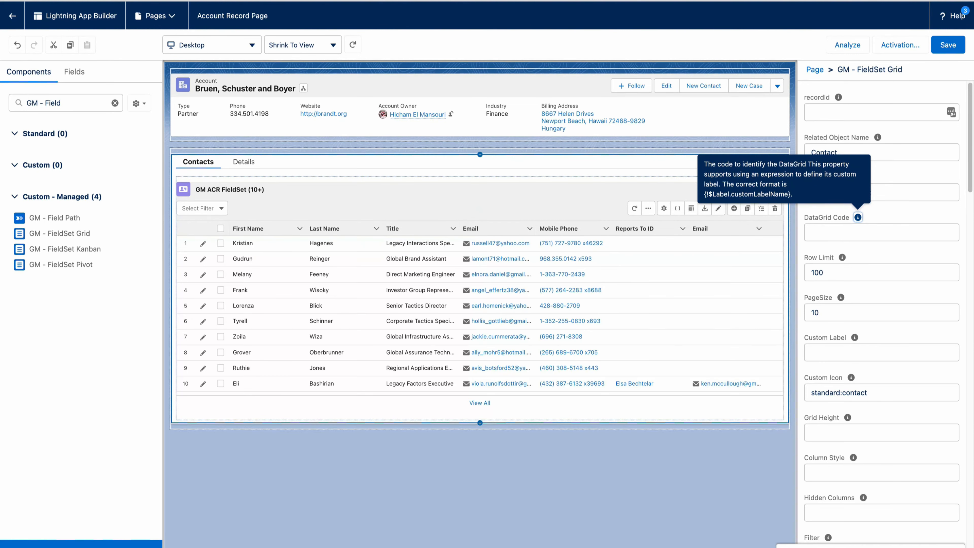
# - Set the Contacts grid's PageSize to 50
pyautogui.press('Tab')
pyautogui.press('Tab')
pyautogui.press('Tab')
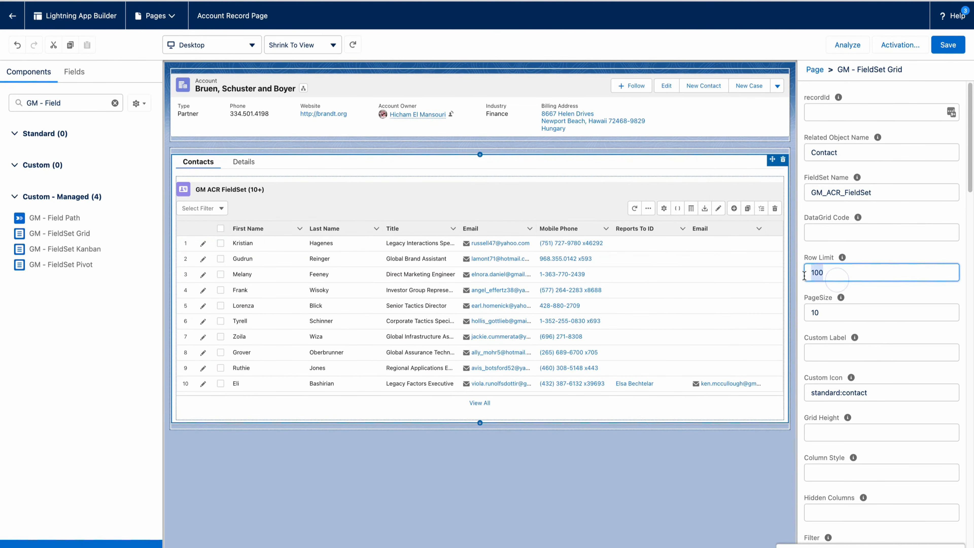
pyautogui.press('Tab')
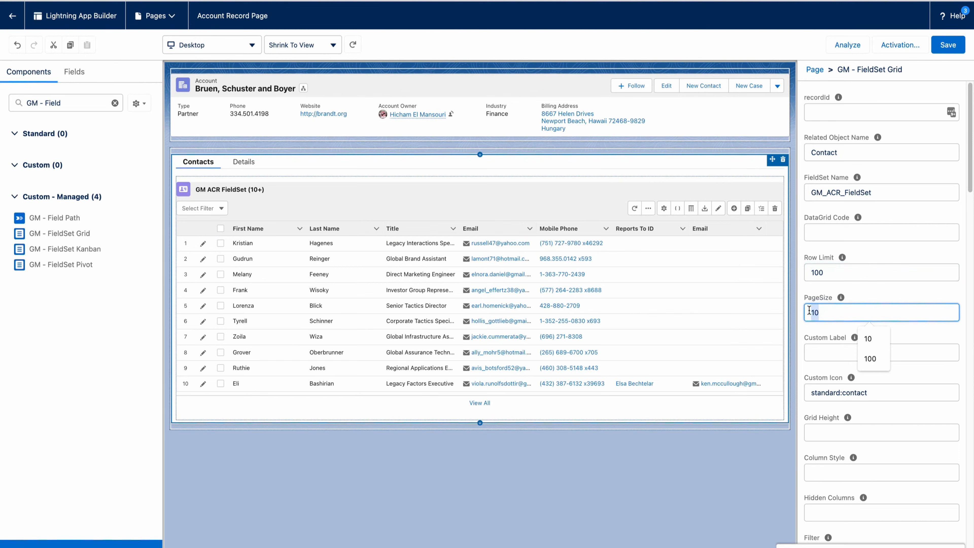
pyautogui.write('50')
pyautogui.click(854, 337)
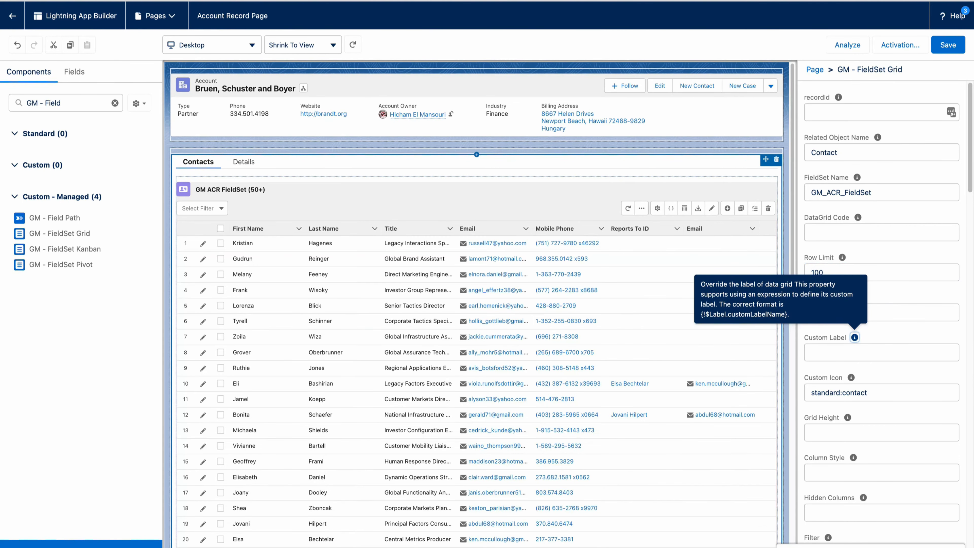
# - Set the grid's Custom Label to Contacts and its Grid Height to 480
pyautogui.click(837, 352)
pyautogui.write('Contacts')
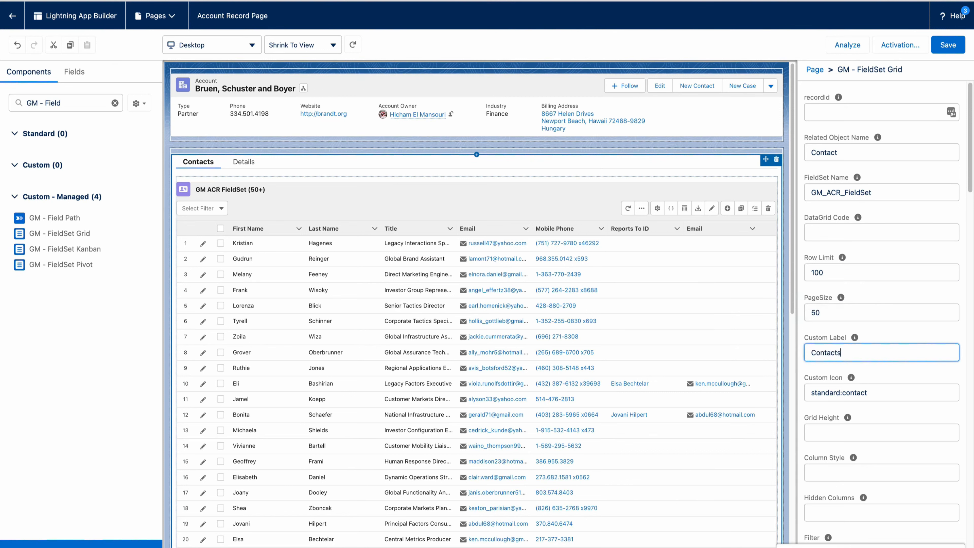
pyautogui.click(871, 414)
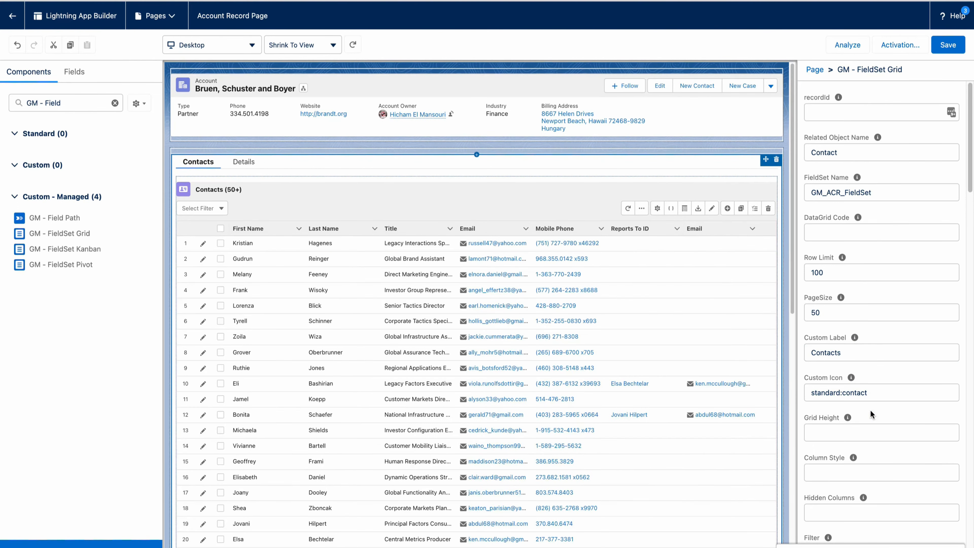
pyautogui.click(846, 433)
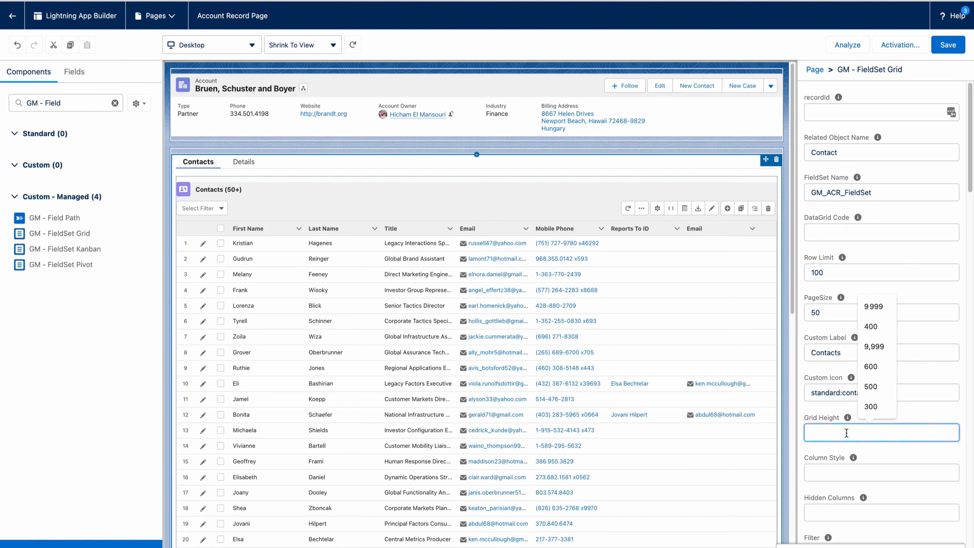
pyautogui.write('400')
pyautogui.click(853, 457)
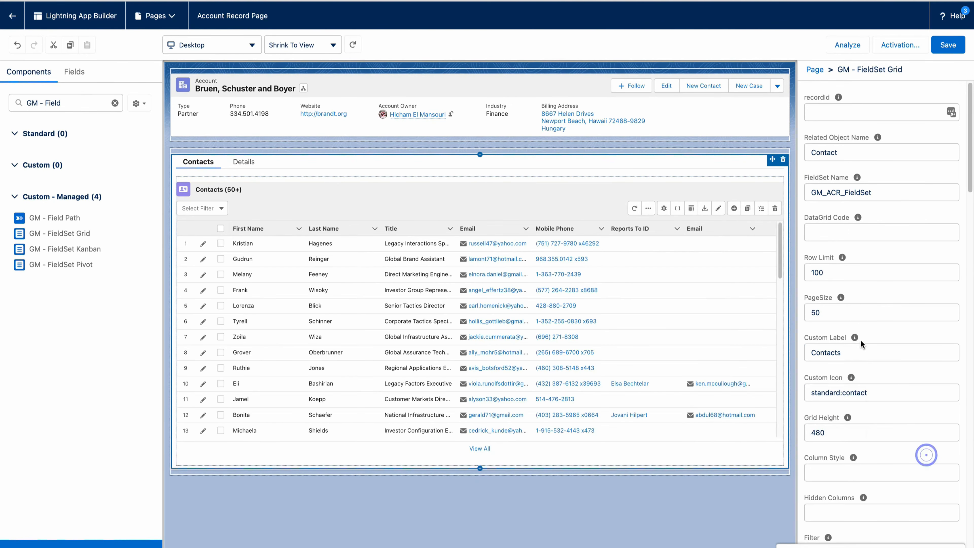
# - Paste the copied Id "in" query ending in WHERE AccountId=$$recordId$ as the grid's Filter
pyautogui.scroll(-4, 869, 318)
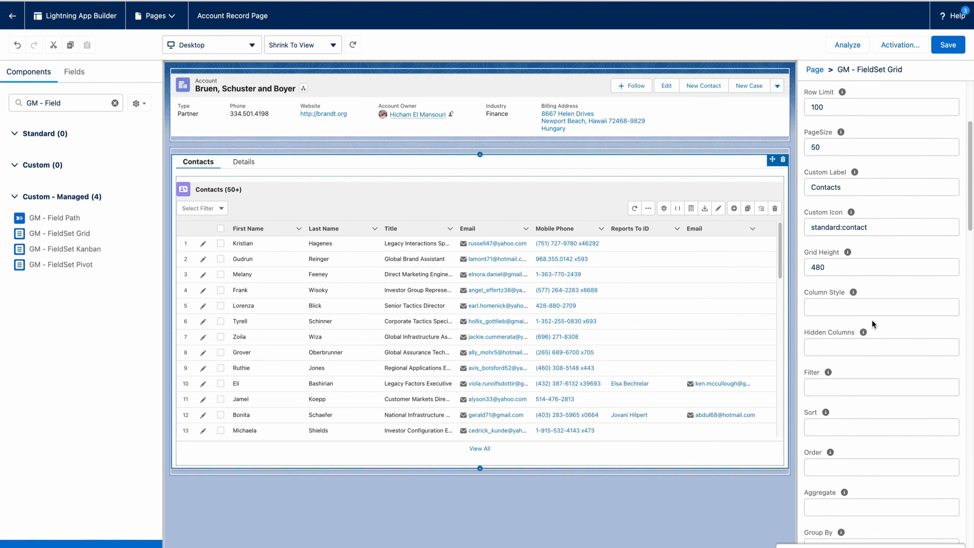
pyautogui.click(826, 385)
pyautogui.hotkey('ctrl', 'v')
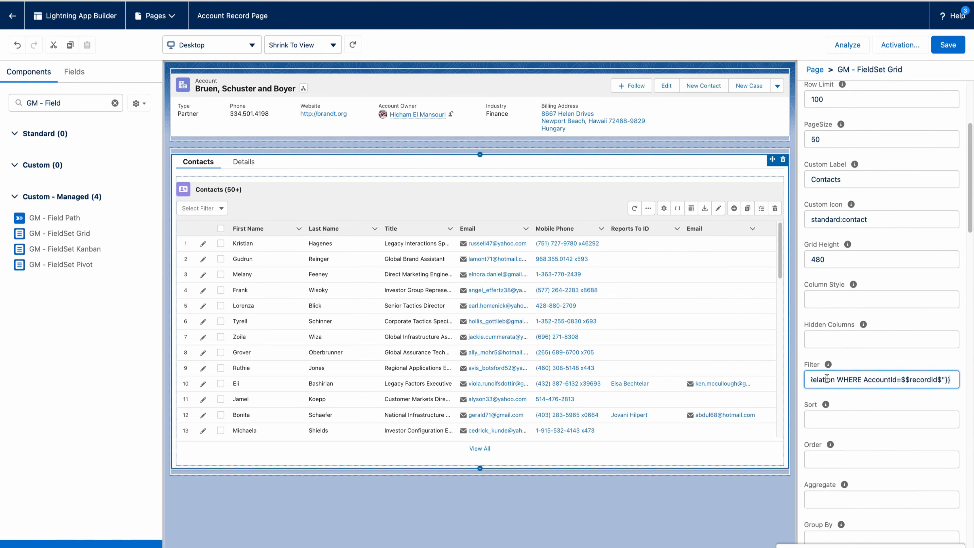
pyautogui.click(868, 363)
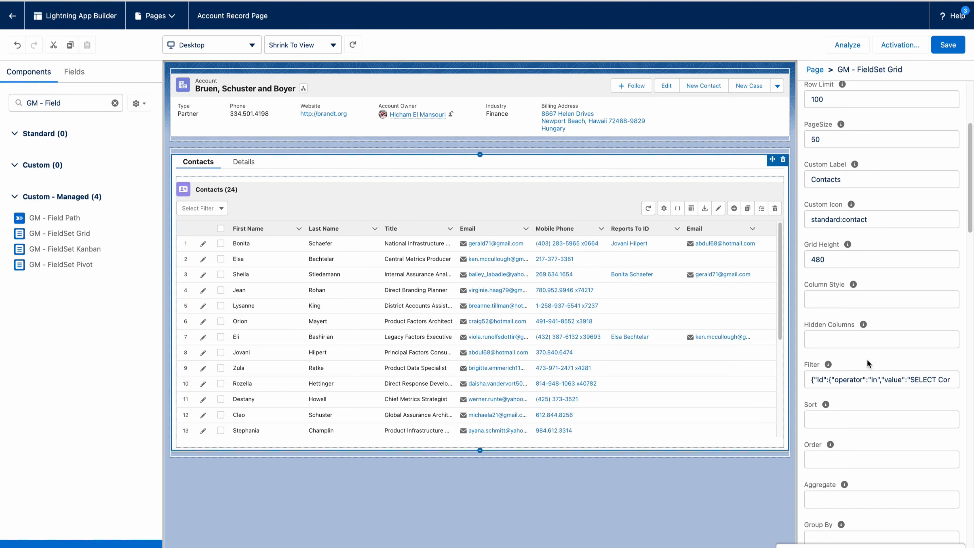
pyautogui.click(868, 363)
# - Enable Show Border and Show Column Border for the Contacts grid
pyautogui.scroll(-4, 867, 362)
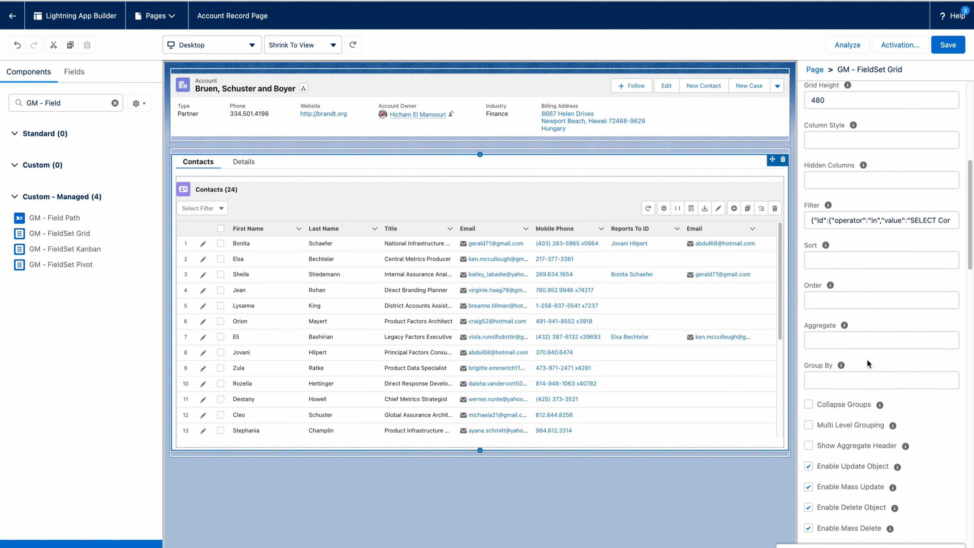
pyautogui.scroll(-20, 868, 363)
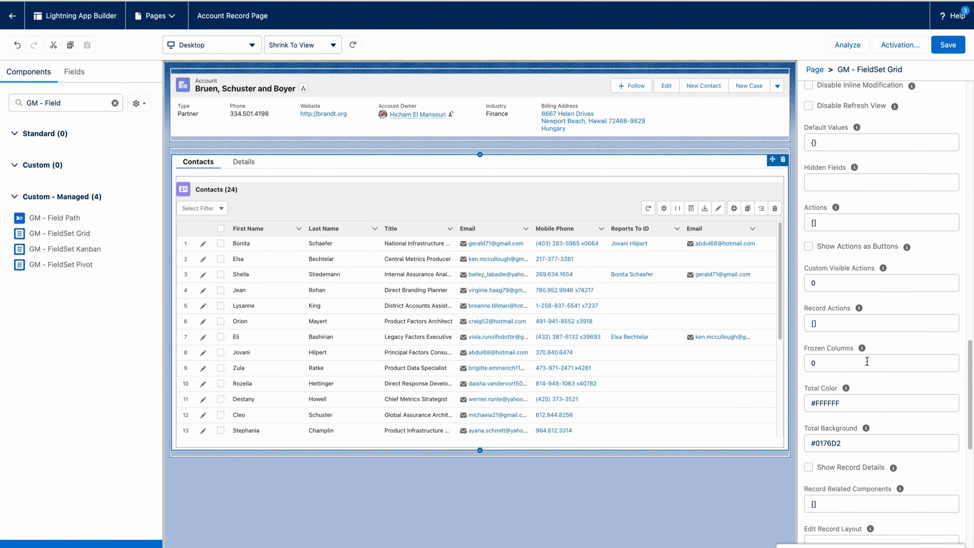
pyautogui.scroll(-4, 867, 361)
pyautogui.click(808, 490)
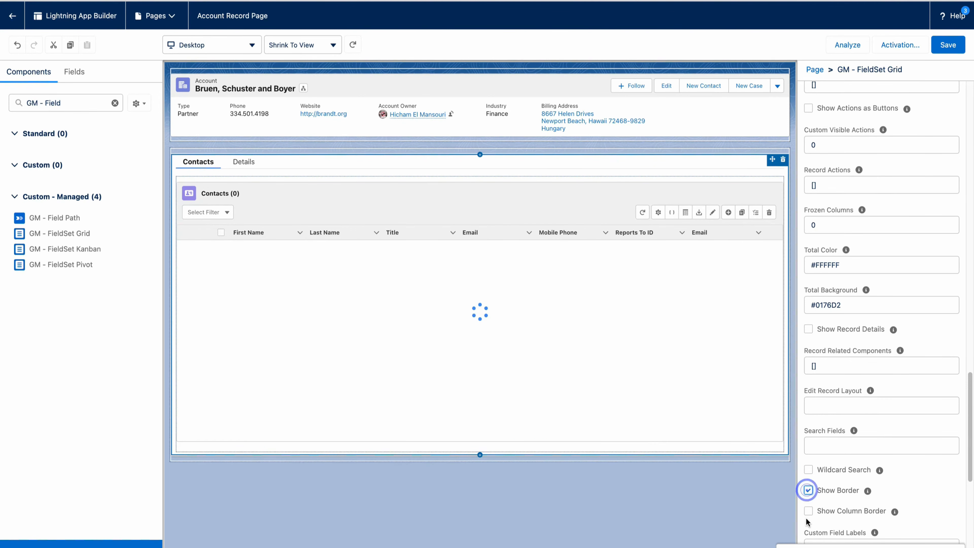
pyautogui.click(808, 511)
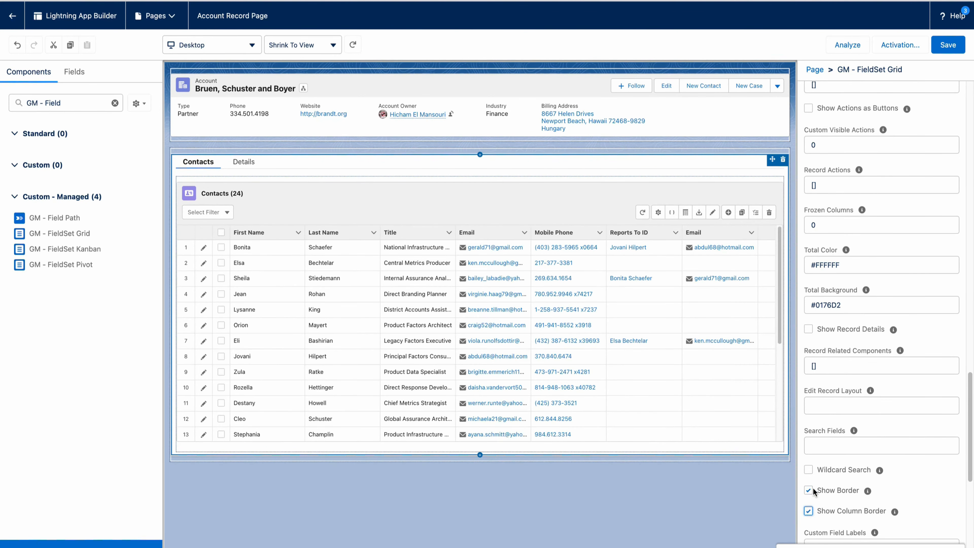
# - Set the grid's Search Fields to FirstName,LastName,Title and enable Wildcard Search
pyautogui.click(823, 446)
pyautogui.write('Firs')
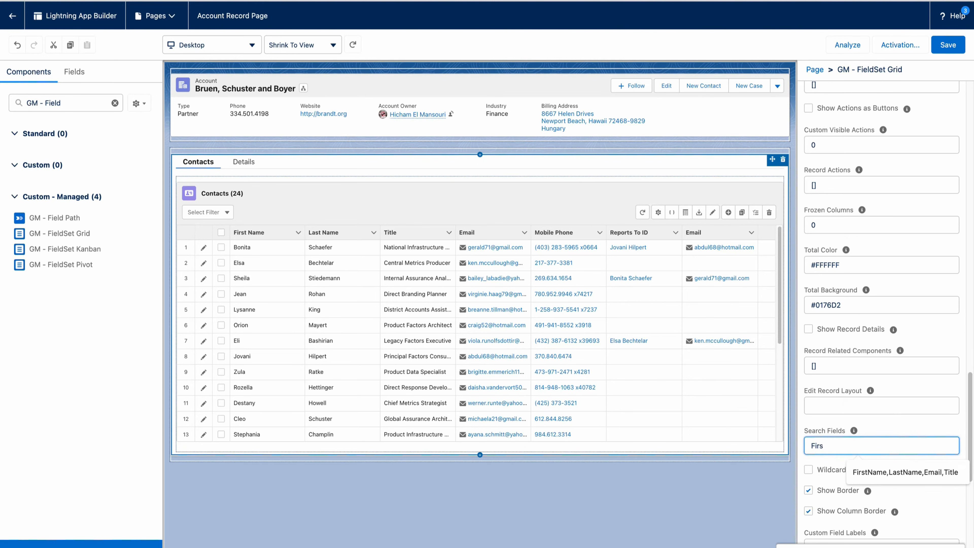
pyautogui.write('tName,LastName,Title')
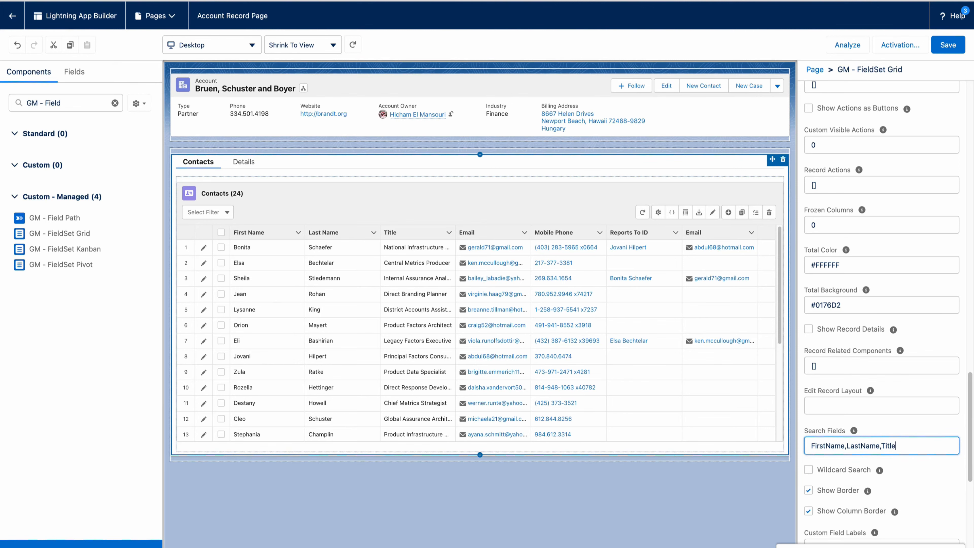
pyautogui.click(808, 470)
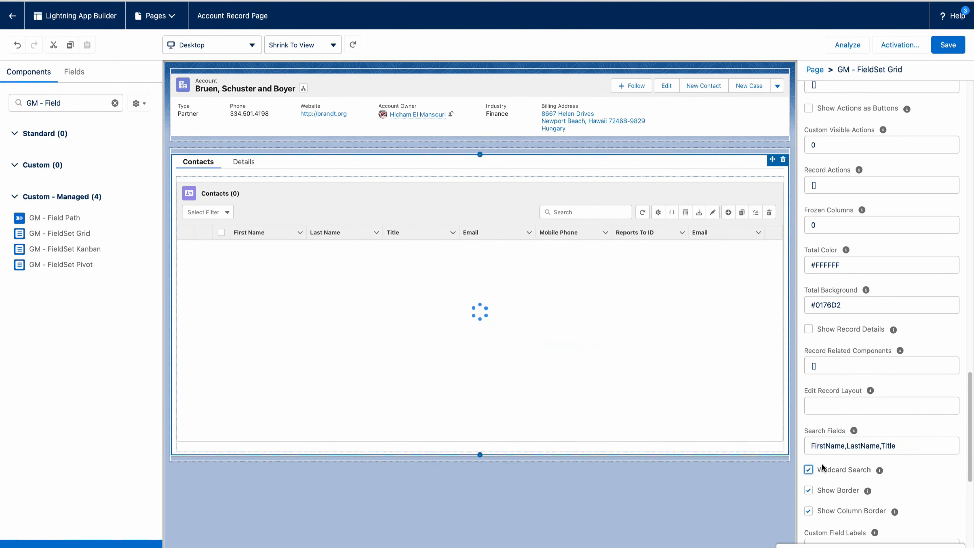
# - Save the account record page and return to the account record
pyautogui.scroll(10, 955, 113)
pyautogui.click(948, 48)
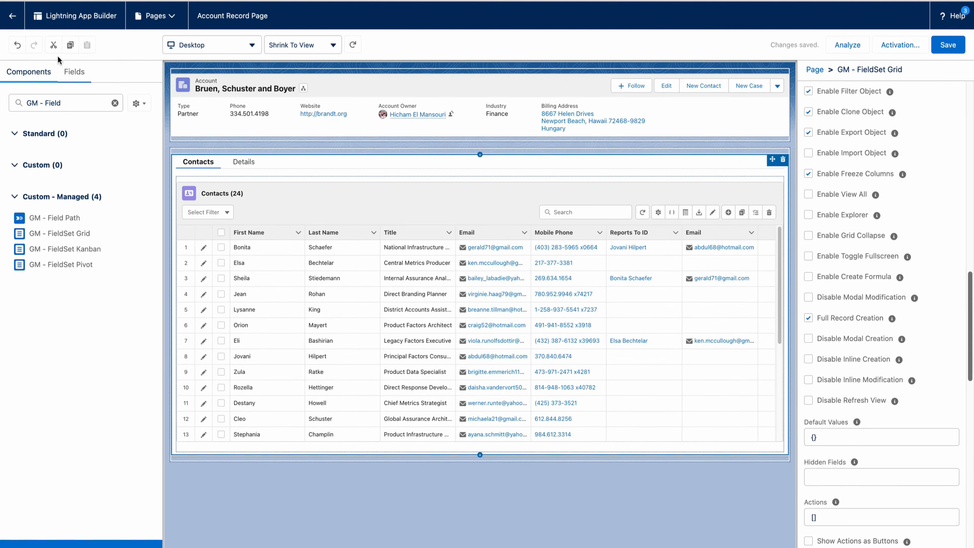
pyautogui.click(12, 16)
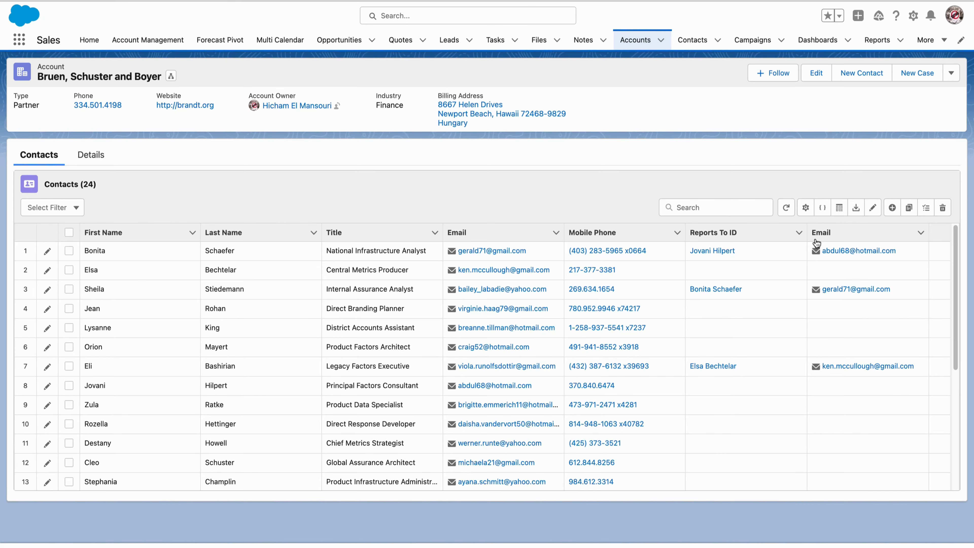
# - In the grid's Config. Wiz Custom Labels, select the Reports To ID field and the second Email field for relabeling
pyautogui.click(806, 208)
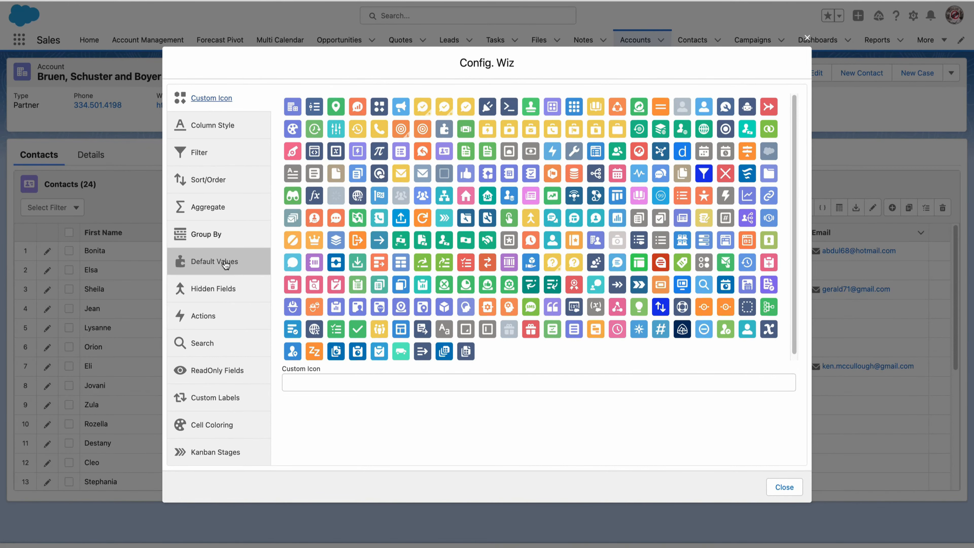
pyautogui.click(226, 398)
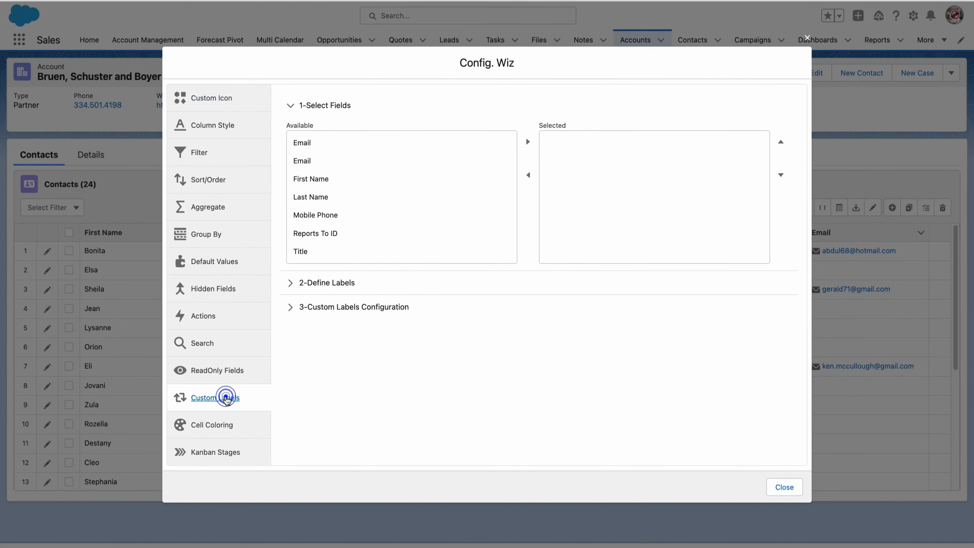
pyautogui.click(326, 234)
pyautogui.click(528, 142)
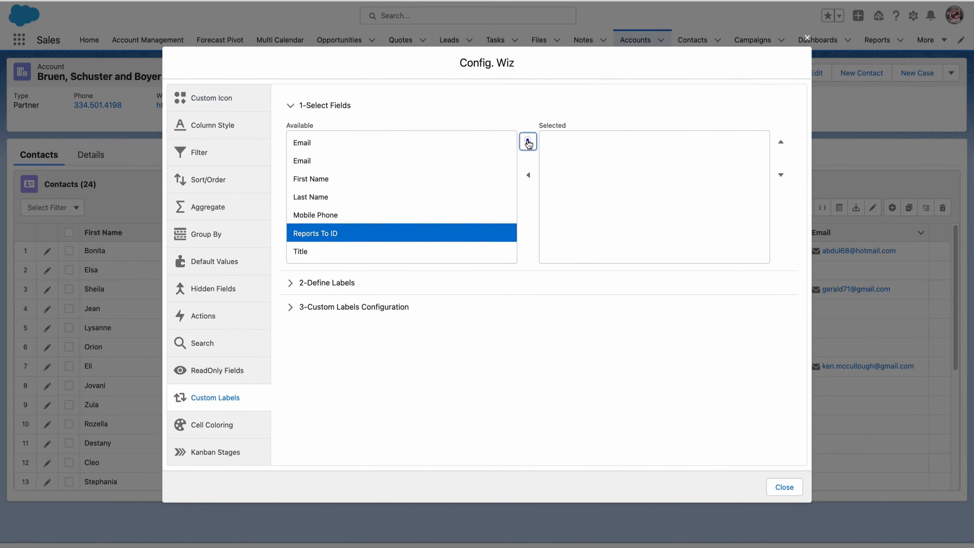
pyautogui.click(343, 232)
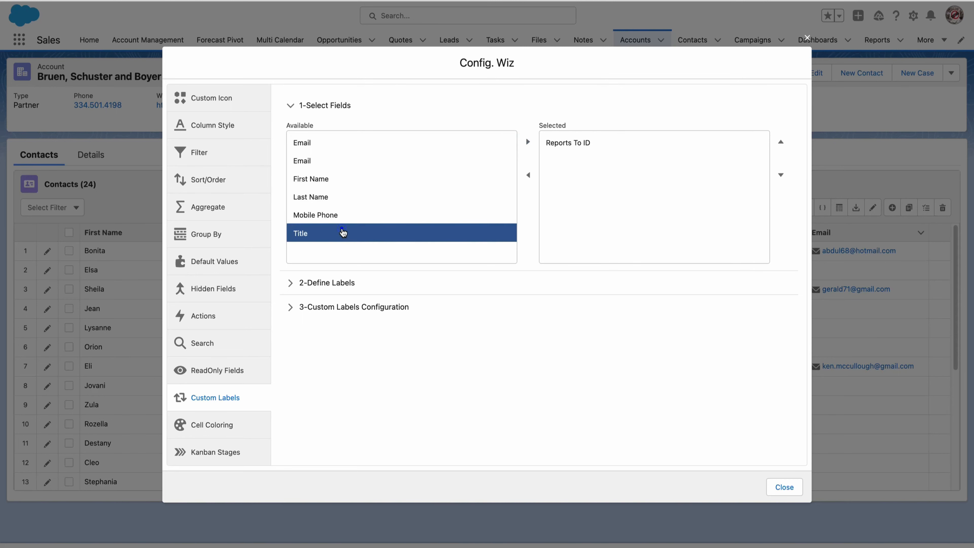
pyautogui.click(318, 161)
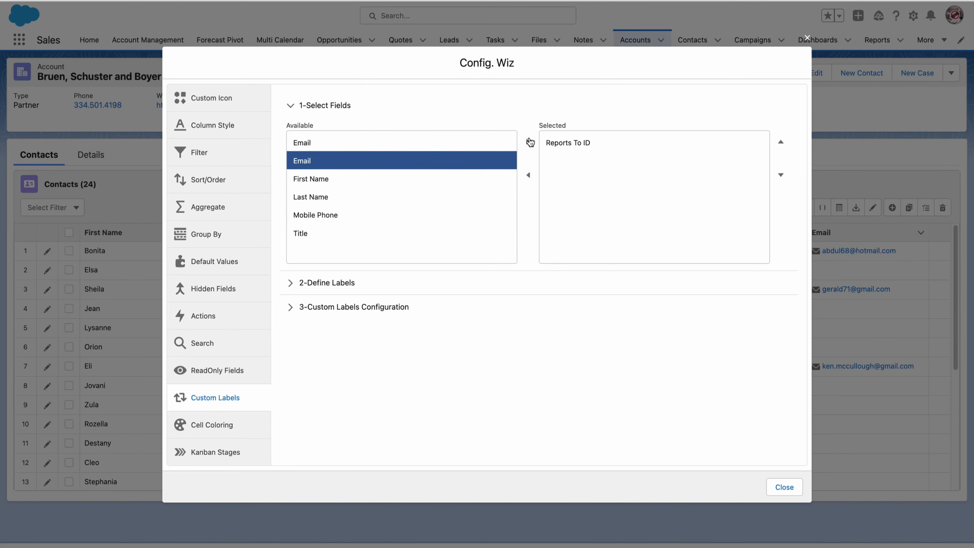
pyautogui.click(531, 142)
# - Define the label Reports To for Reports To ID and Reports To > Email for the selected Email field
pyautogui.click(340, 283)
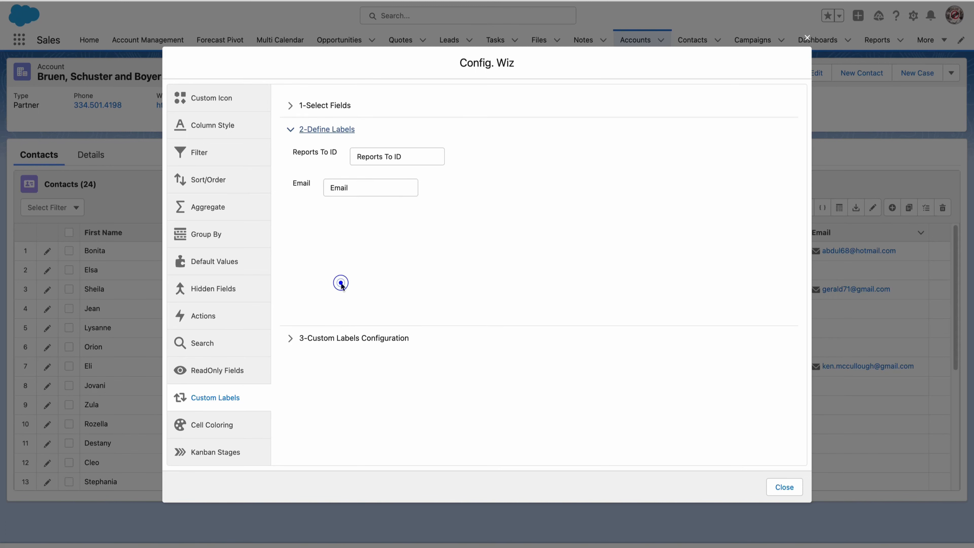
pyautogui.moveTo(392, 155)
pyautogui.mouseDown()
pyautogui.moveTo(413, 155)
pyautogui.moveTo(393, 156)
pyautogui.mouseUp()
pyautogui.press('super+c')
pyautogui.press('BackSpace')
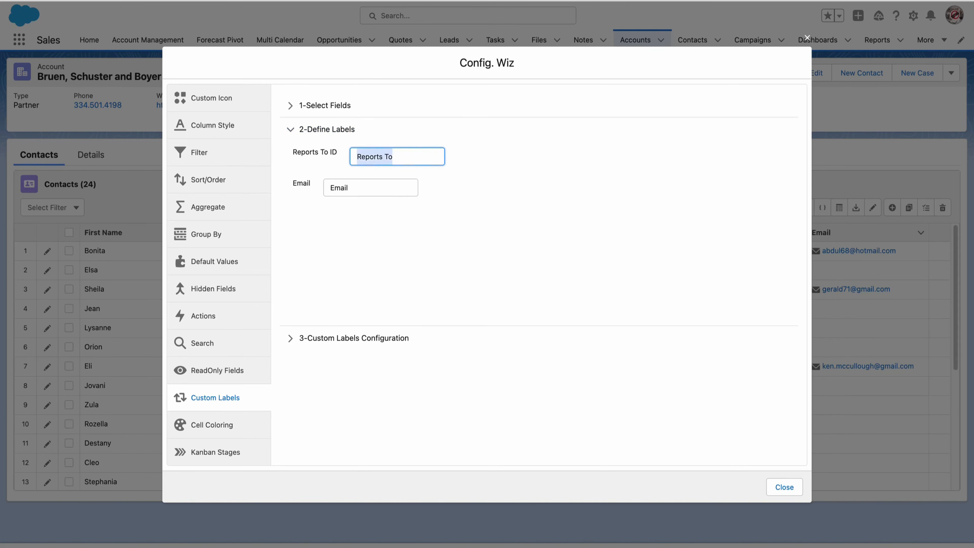
pyautogui.moveTo(357, 190); pyautogui.dragTo(330, 187)
pyautogui.press('super+v')
pyautogui.write('>')
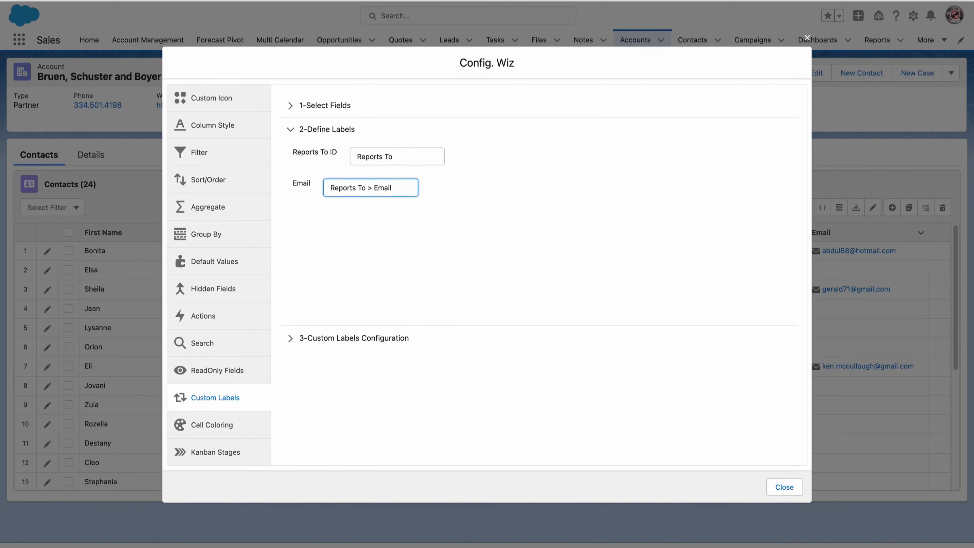
# - Copy the generated Custom Labels configuration text and close the Config. Wiz
pyautogui.click(358, 338)
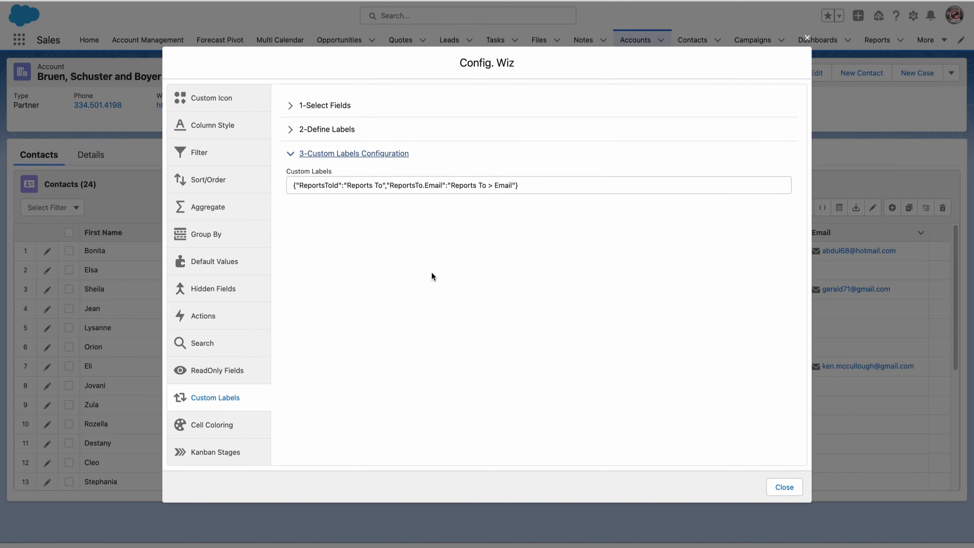
pyautogui.moveTo(510, 183); pyautogui.dragTo(306, 180)
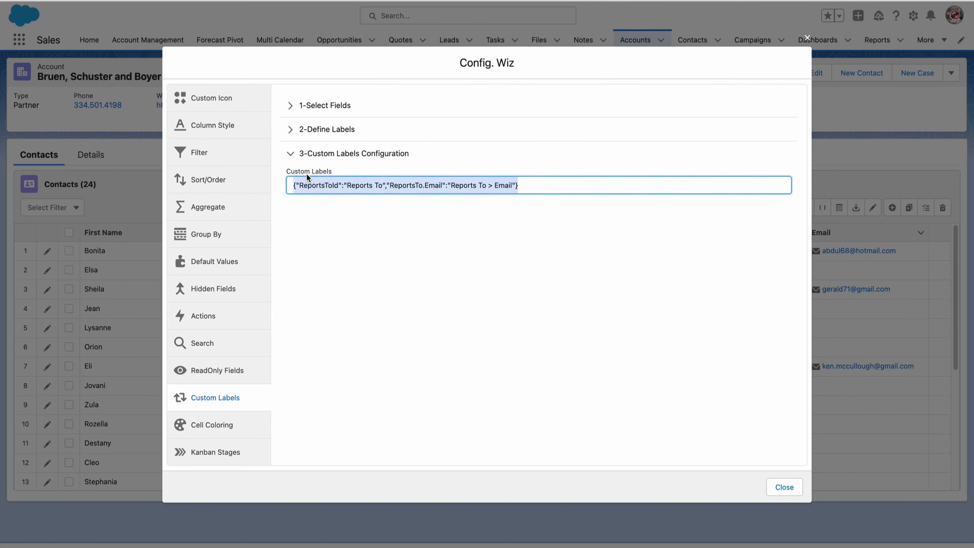
pyautogui.rightClick(394, 186)
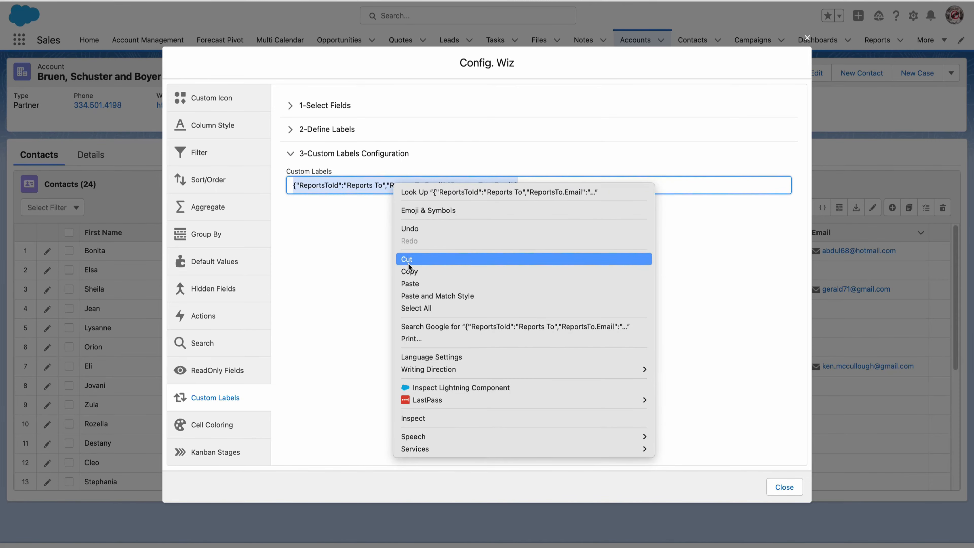
pyautogui.click(409, 271)
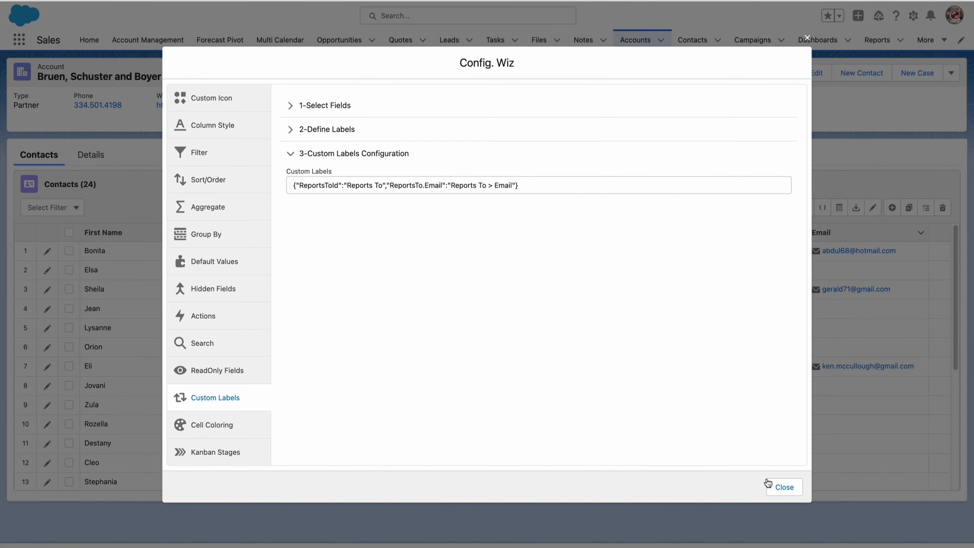
pyautogui.click(778, 486)
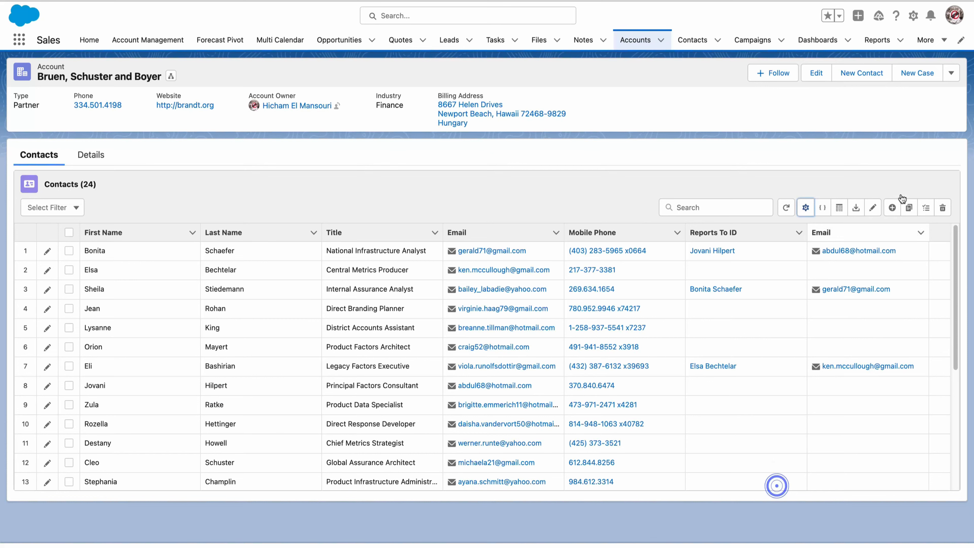
# - Open the account record page for editing and paste the copied configuration into the FieldSet Grid's Custom Field Labels
pyautogui.click(912, 16)
pyautogui.click(870, 117)
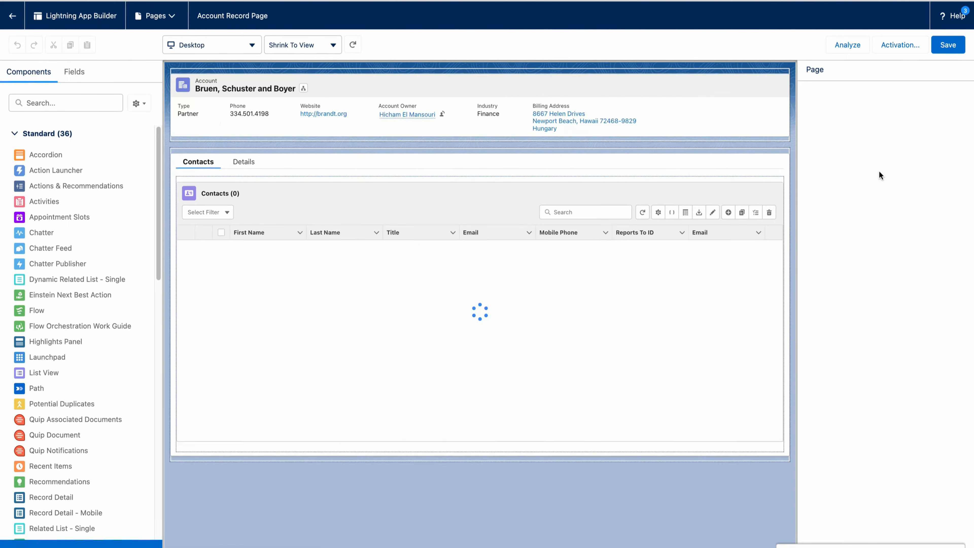
pyautogui.click(724, 307)
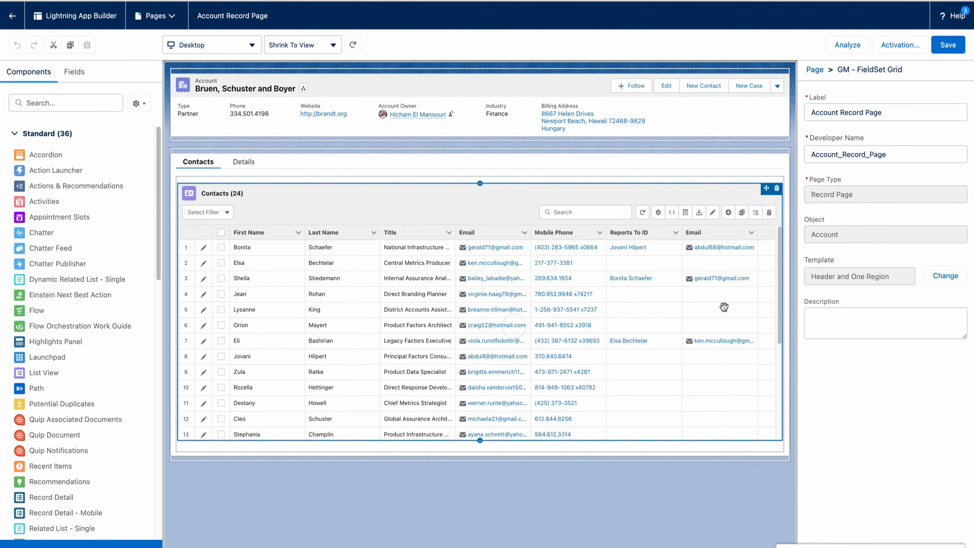
pyautogui.scroll(-5, 874, 304)
pyautogui.scroll(-15, 874, 305)
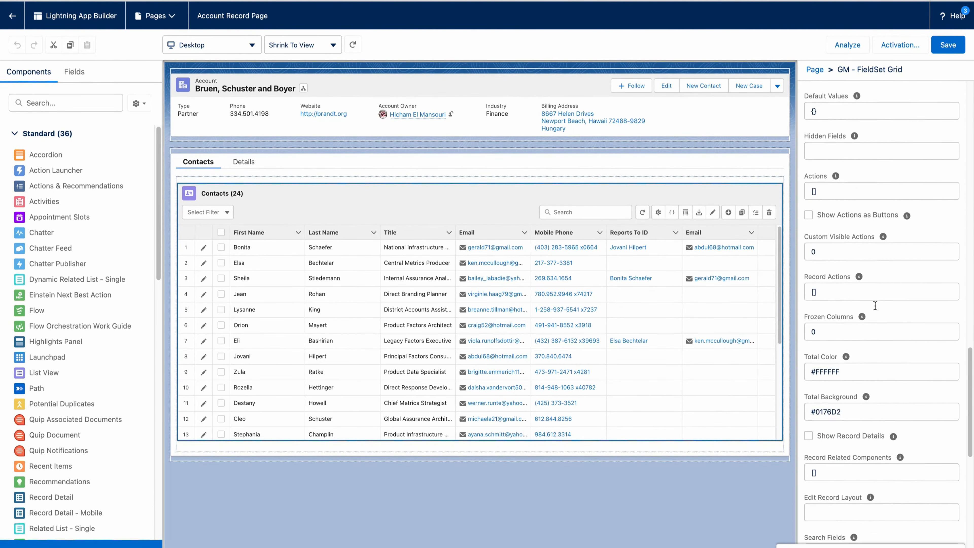
pyautogui.click(819, 197)
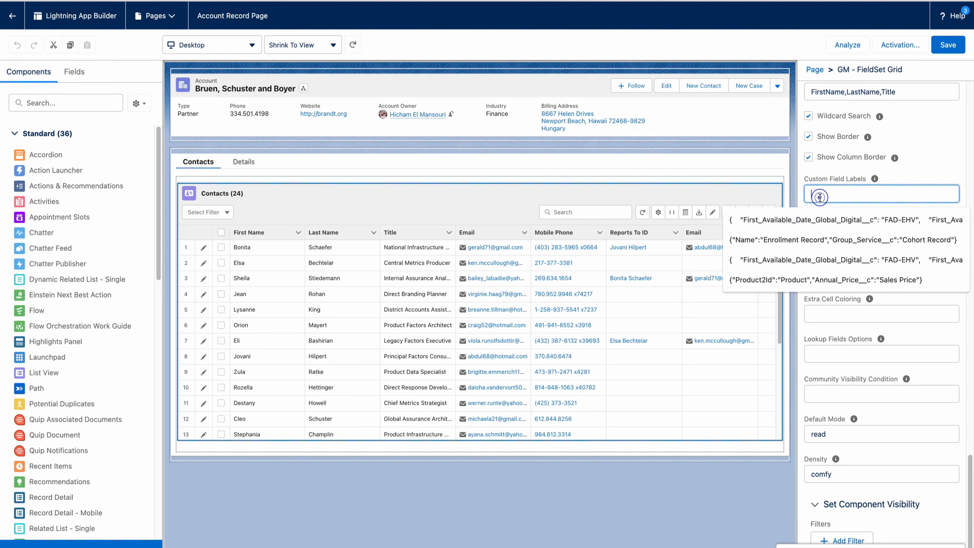
pyautogui.hotkey('ctrl', 'v')
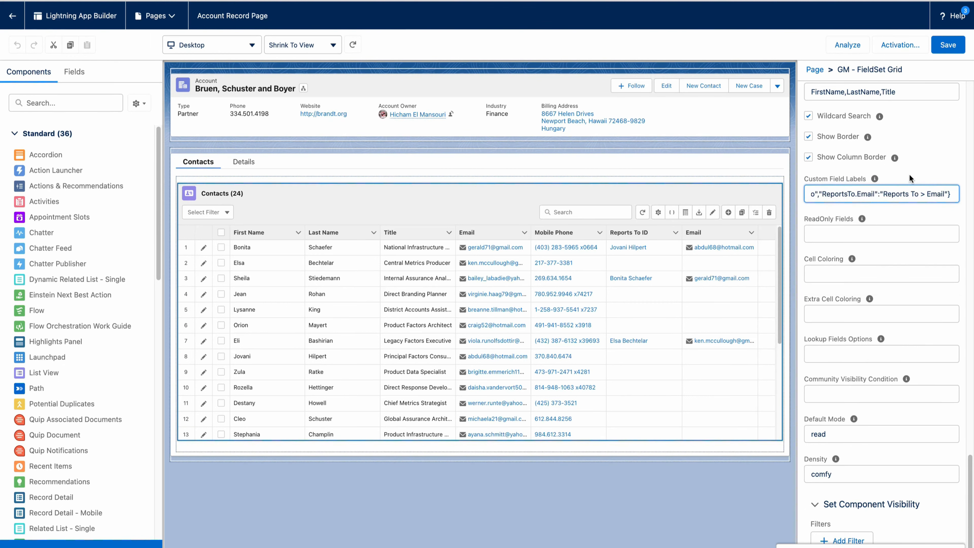
# - Apply the custom labels, save the account record page and return to the account record
pyautogui.click(909, 173)
pyautogui.click(946, 48)
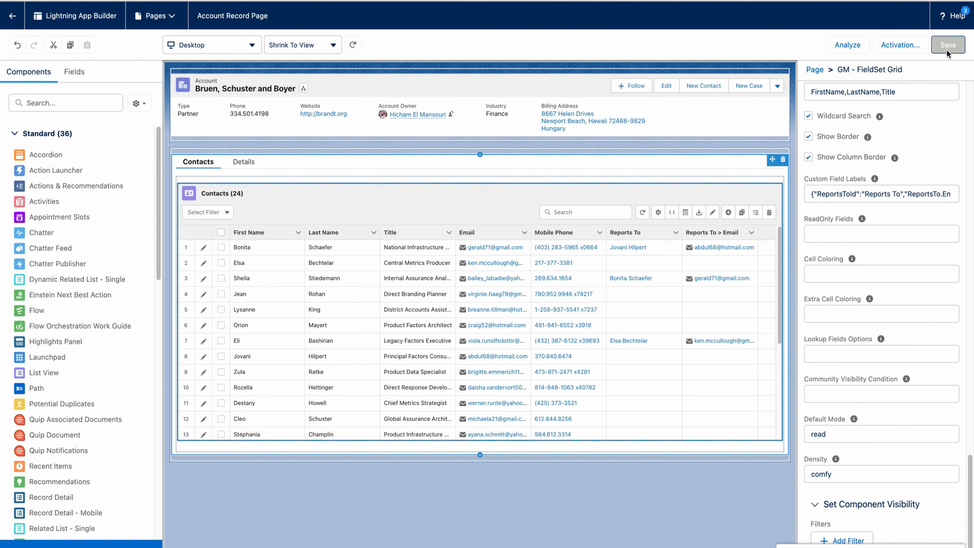
pyautogui.click(19, 19)
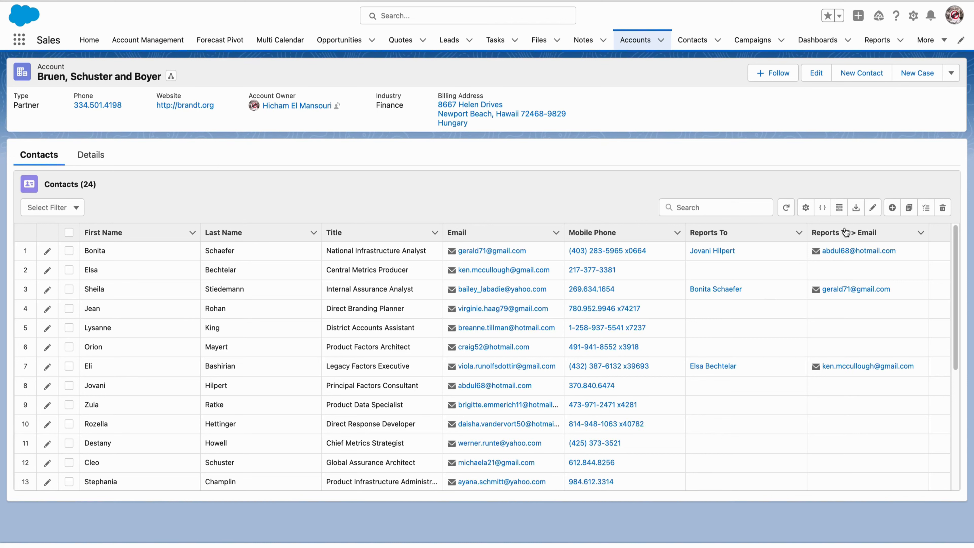
# - Put the contacts grid in edit mode and delete the last digit of row 3's mobile phone number
pyautogui.click(874, 208)
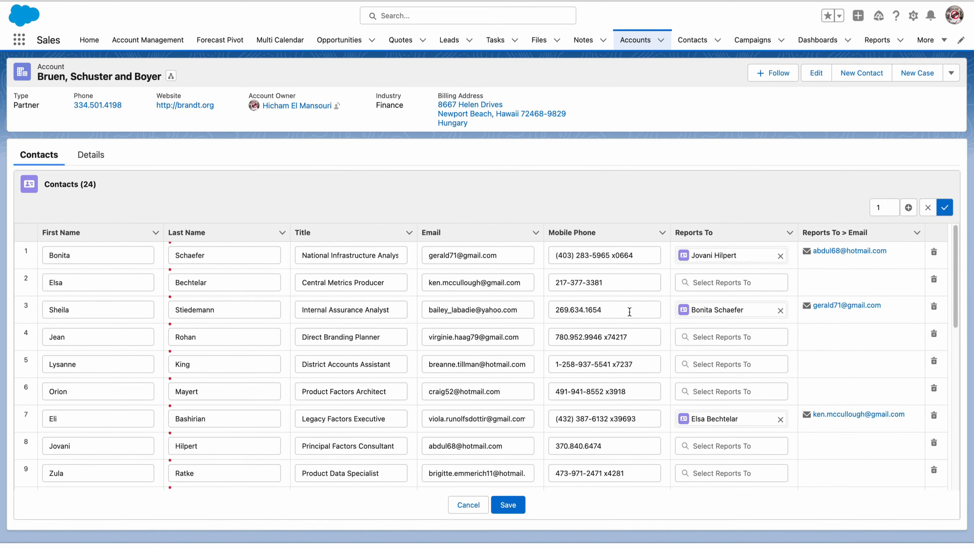
pyautogui.click(629, 311)
pyautogui.press('BackSpace')
pyautogui.press('Tab')
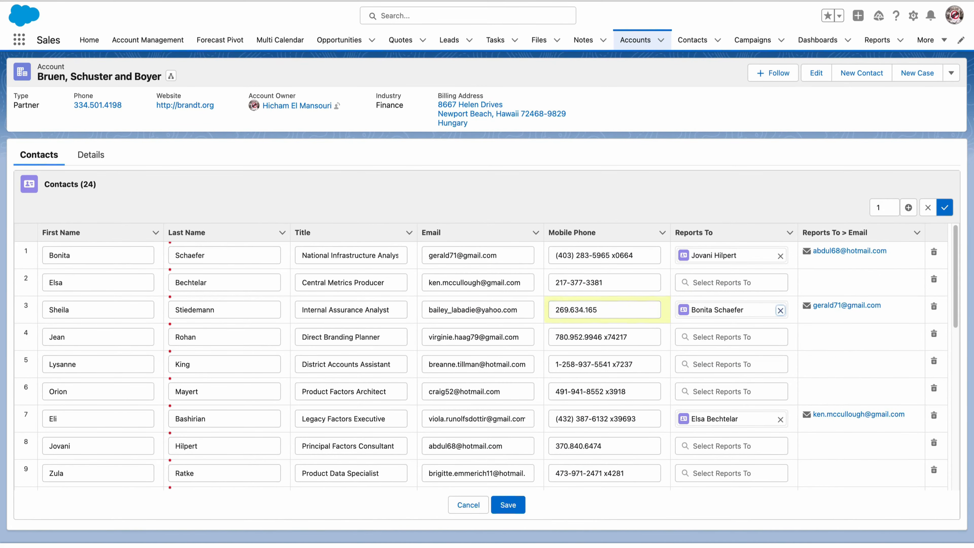
# - Change the domain of the row 3 contact's email address from yahoo to gmail
pyautogui.click(521, 306)
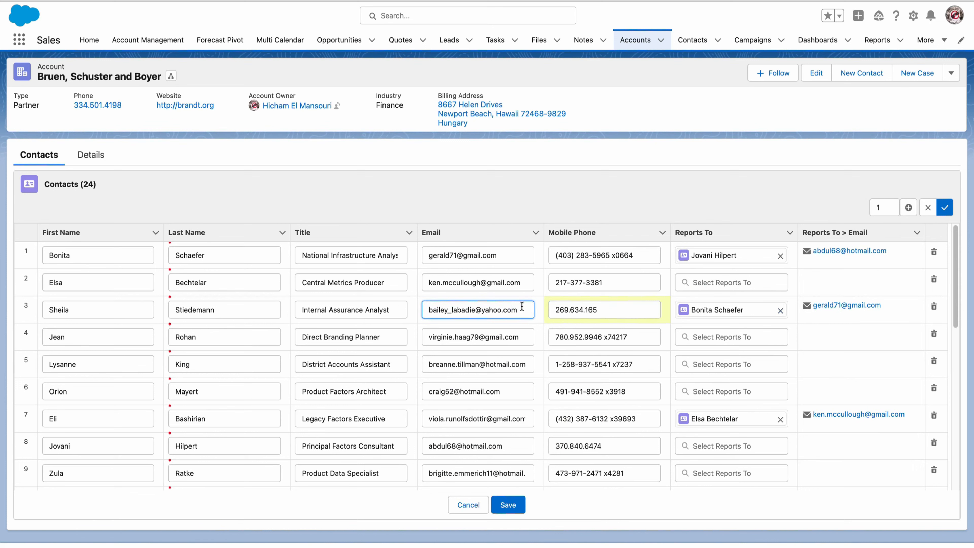
pyautogui.click(498, 308)
pyautogui.press('BackSpace')
pyautogui.press('BackSpace')
pyautogui.press('BackSpace')
pyautogui.press('BackSpace')
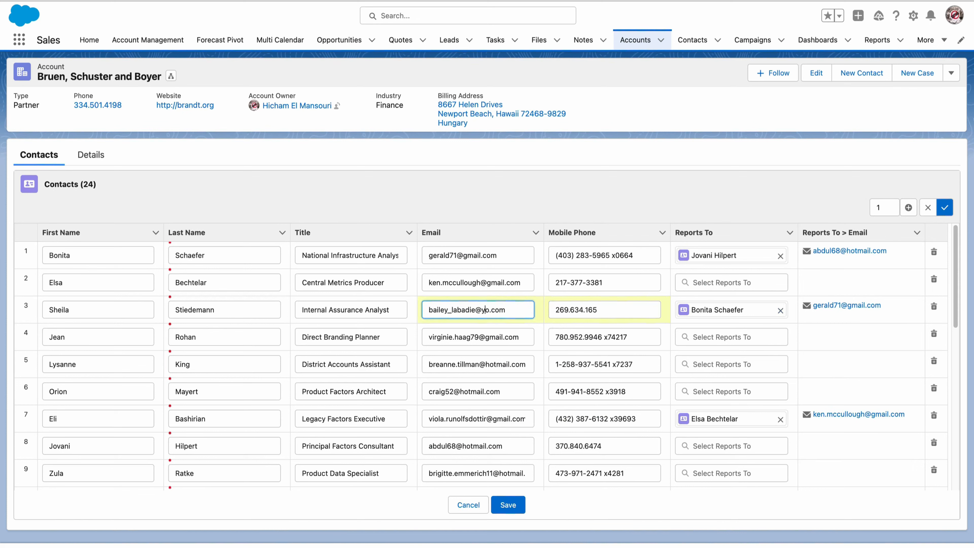
pyautogui.write('gmail')
pyautogui.press('Delete')
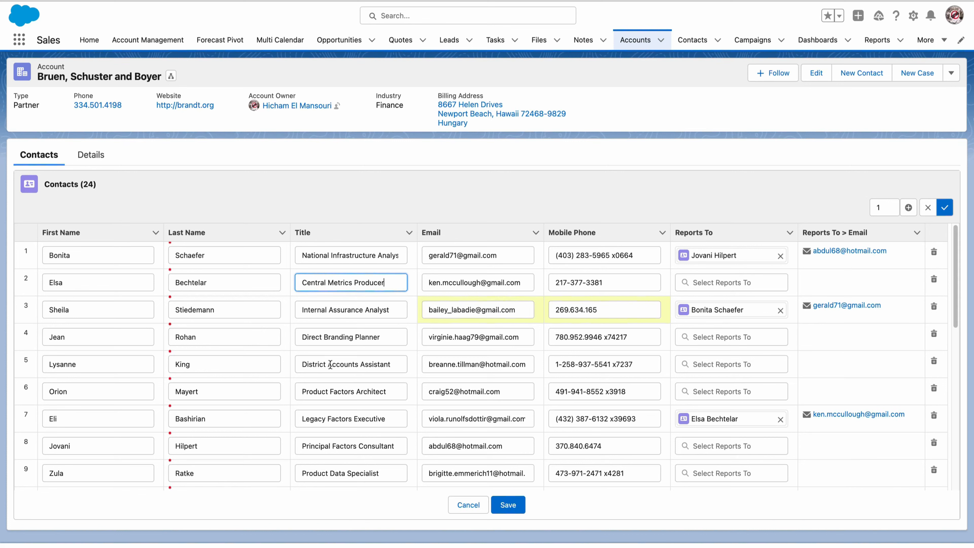
# - Shorten the row 5 contact's title to District Assistant, save the grid edits and dismiss the notification
pyautogui.click(328, 364)
pyautogui.moveTo(329, 364); pyautogui.dragTo(360, 366)
pyautogui.press('BackSpace')
pyautogui.press('Tab')
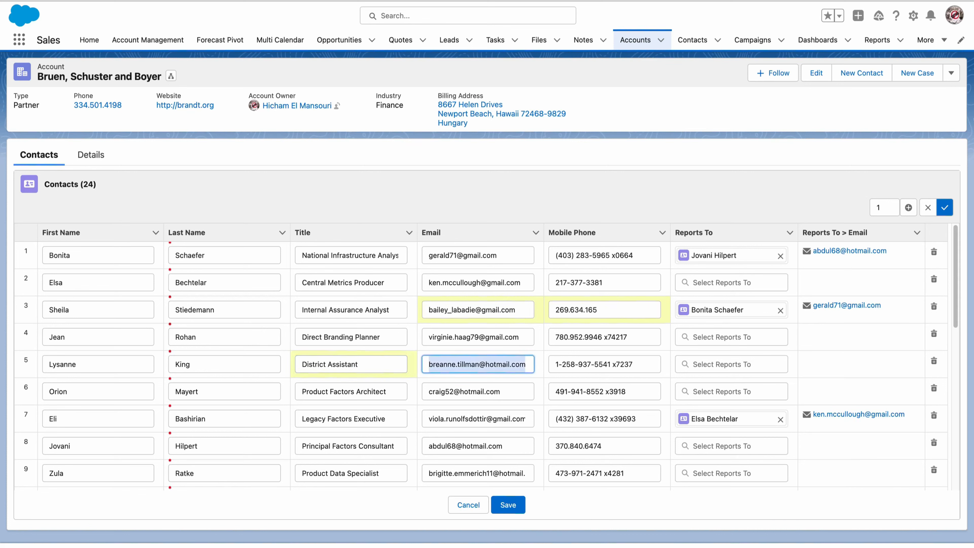
pyautogui.click(506, 506)
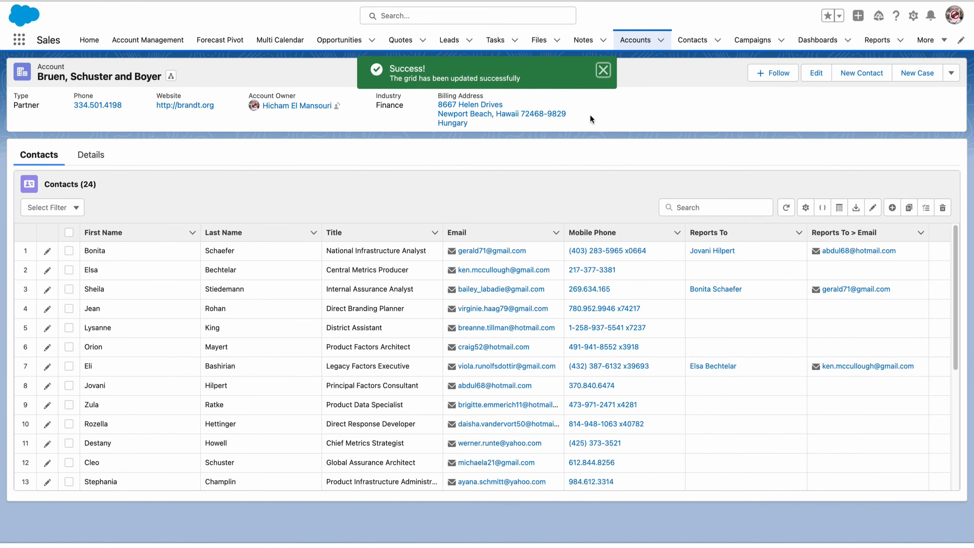
pyautogui.click(604, 70)
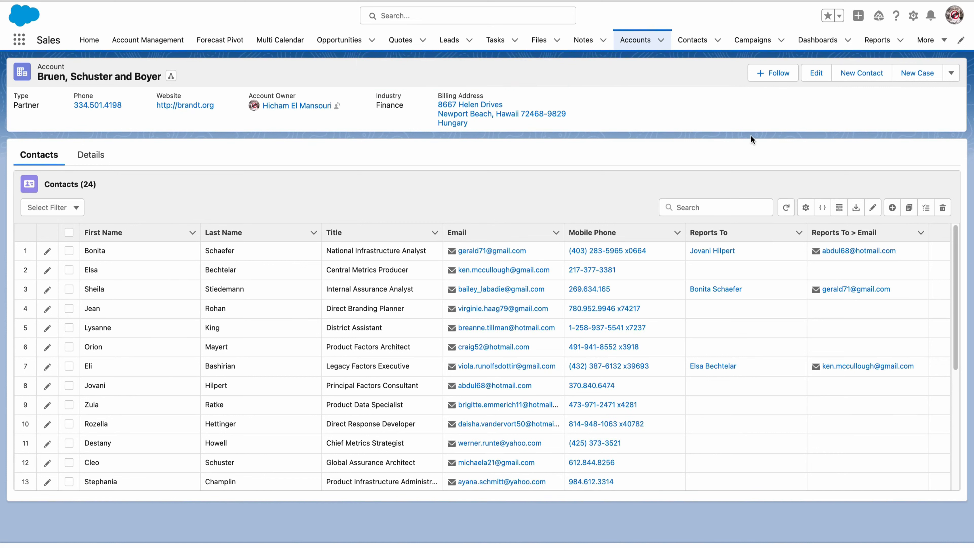